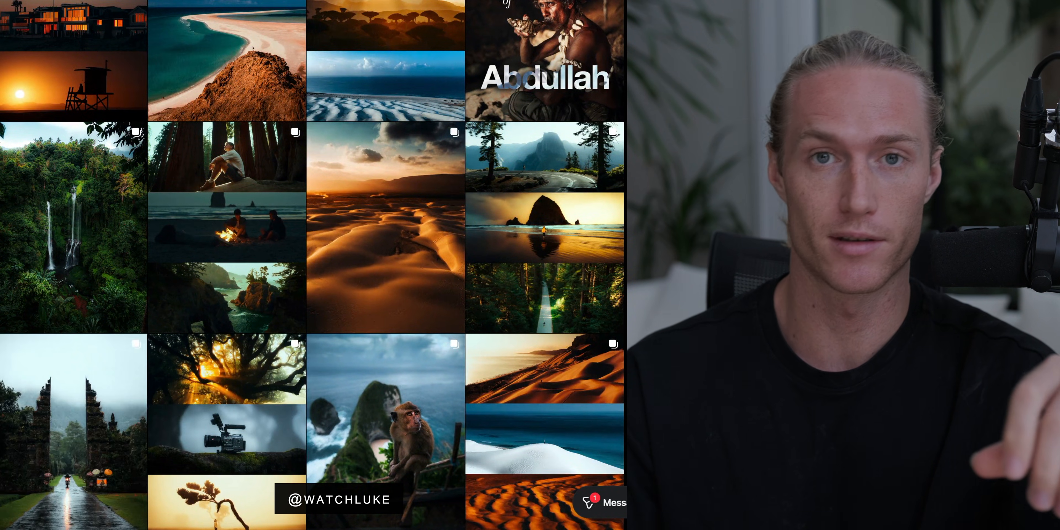
Browse the photo grid and page through the tram post's carousel images.
scroll(312, 265, "down", 10)
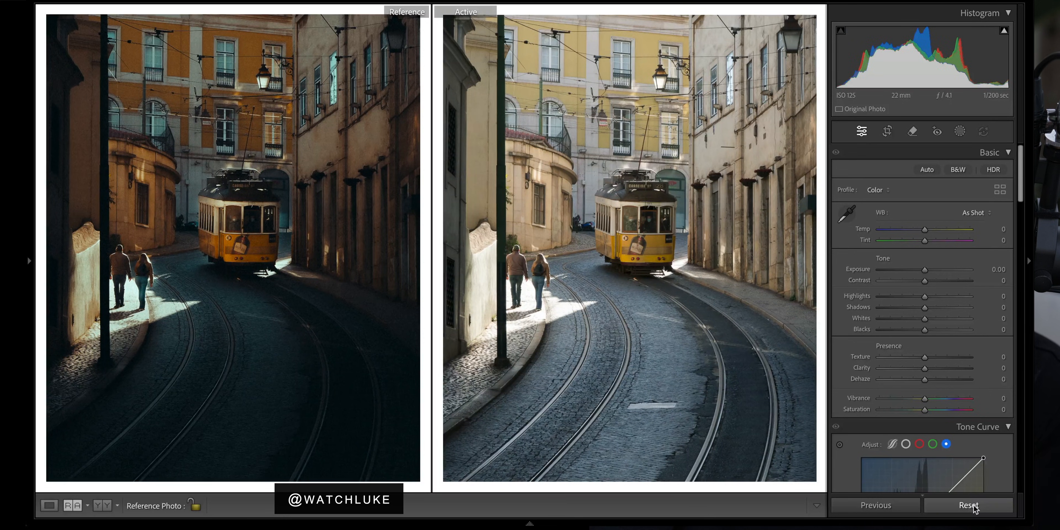
key("ctrl+z")
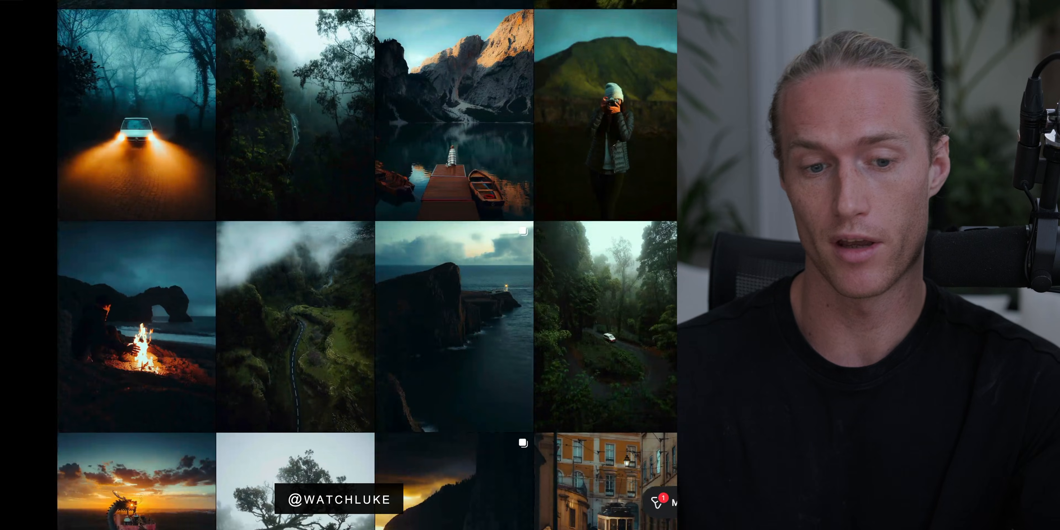
scroll(367, 265, "down", 5)
scroll(366, 265, "down", 3)
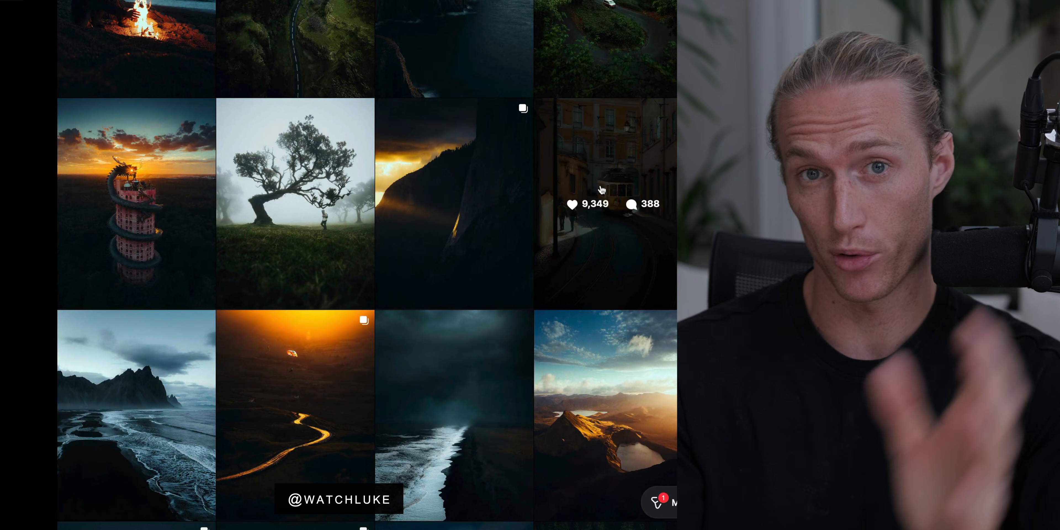
left_click(605, 204)
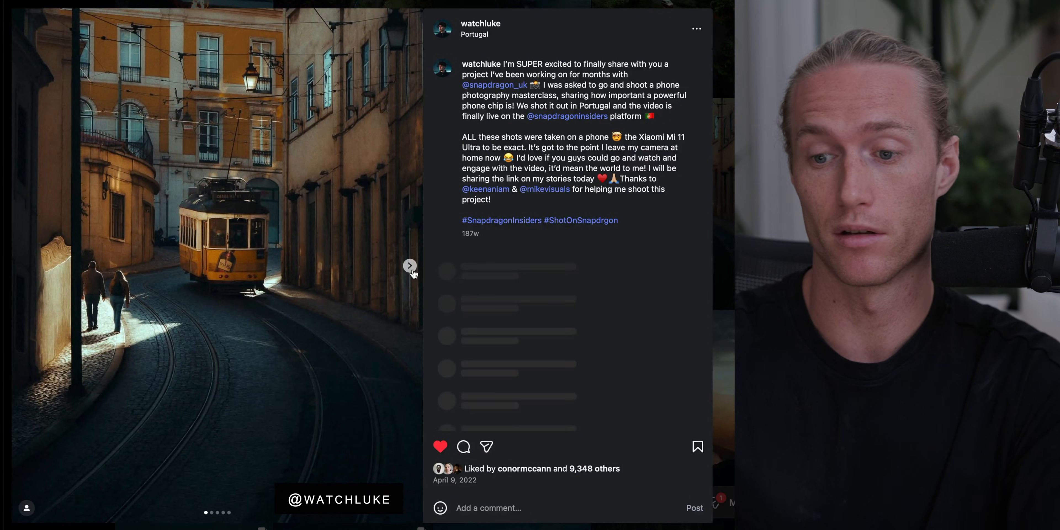
left_click(410, 267)
left_click(411, 268)
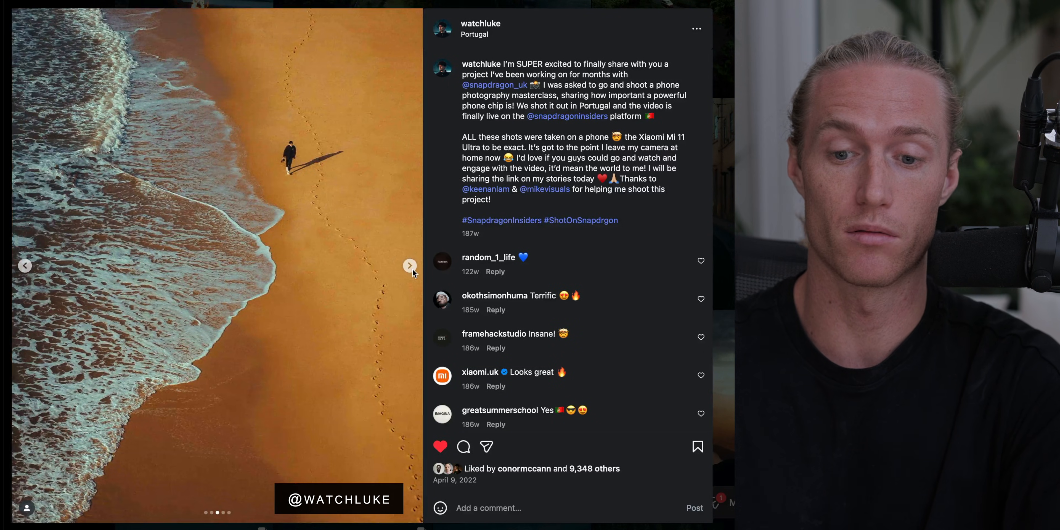
left_click(410, 266)
left_click(410, 266)
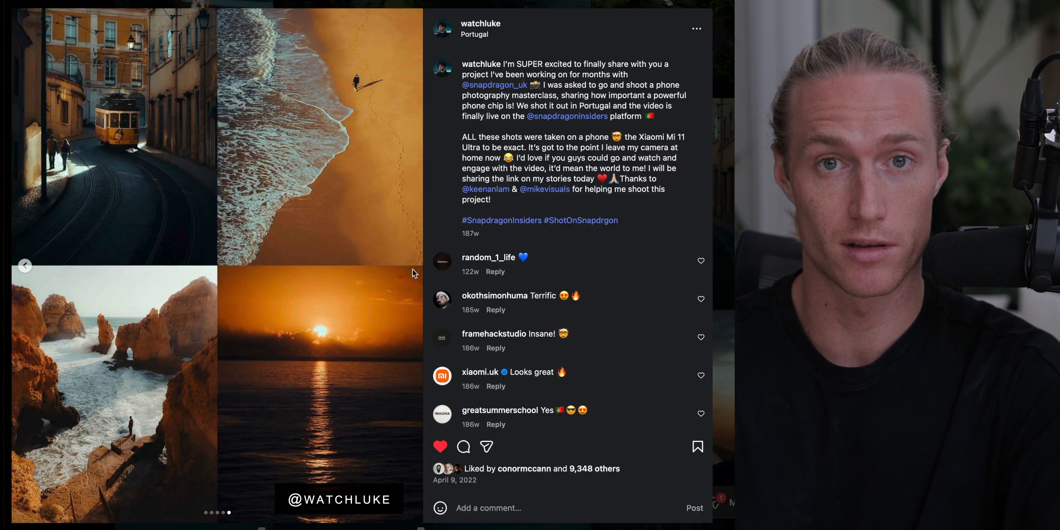
key("Escape")
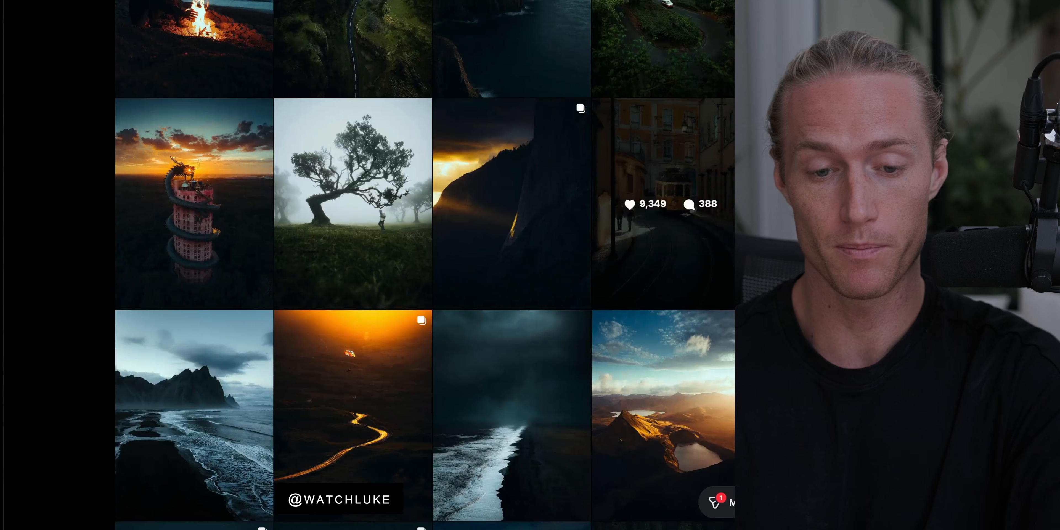
scroll(425, 265, "down", 6)
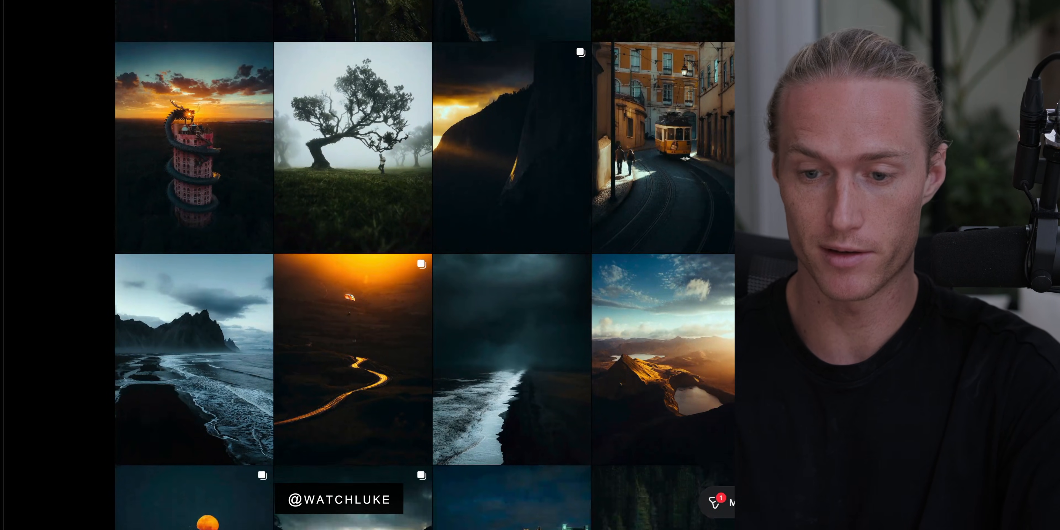
scroll(424, 265, "down", 7)
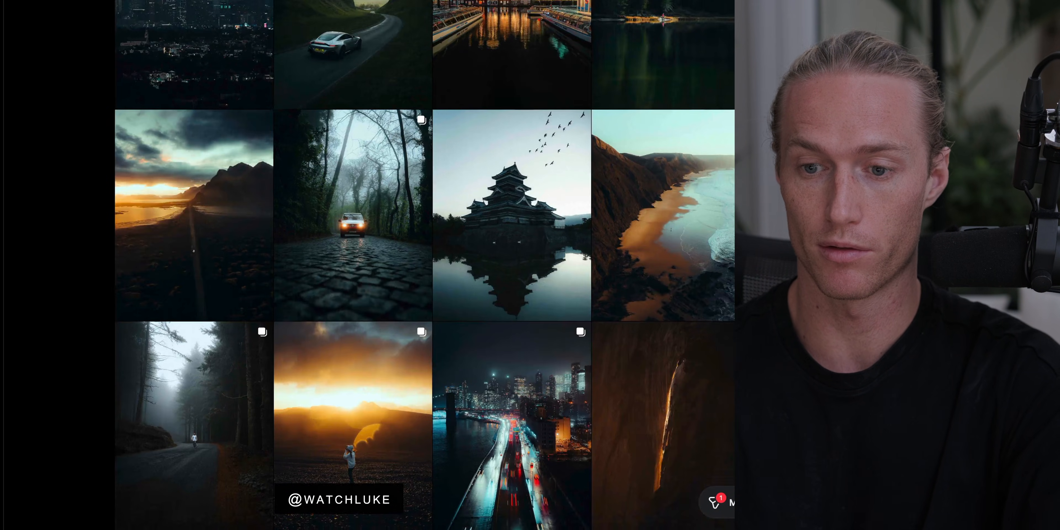
scroll(425, 265, "down", 7)
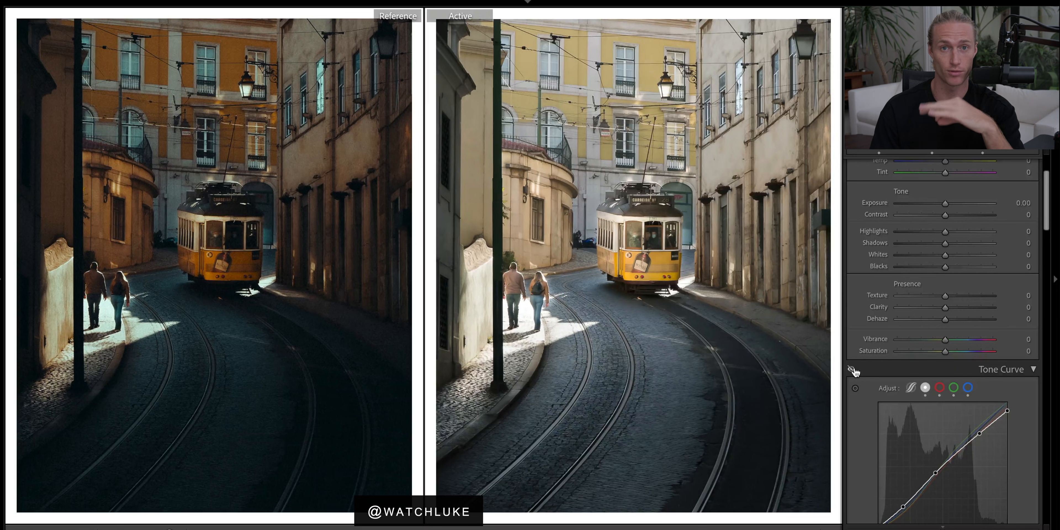
Toggle the Tone Curve adjustments off and on to compare their effect on the photo.
left_click(851, 370)
scroll(963, 407, "down", 5)
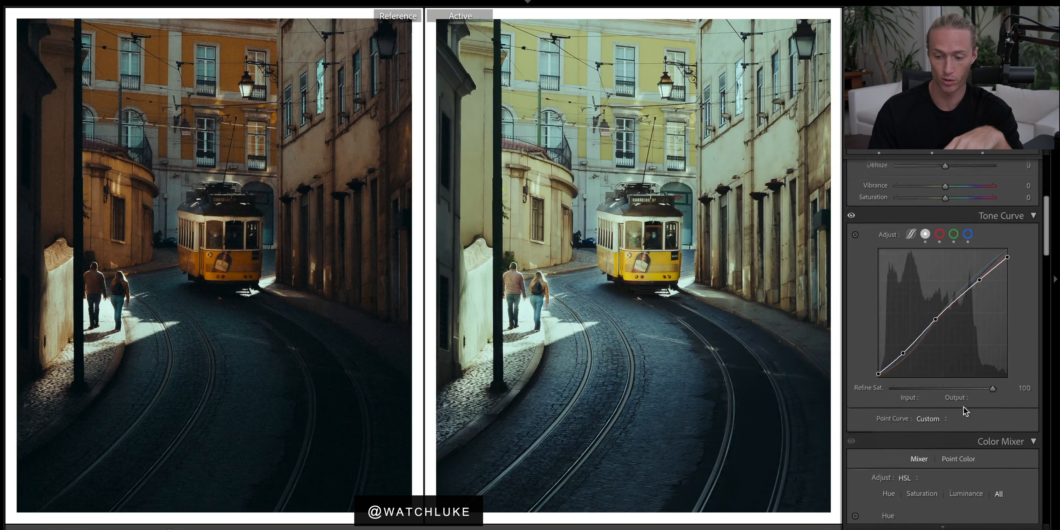
left_click(851, 208)
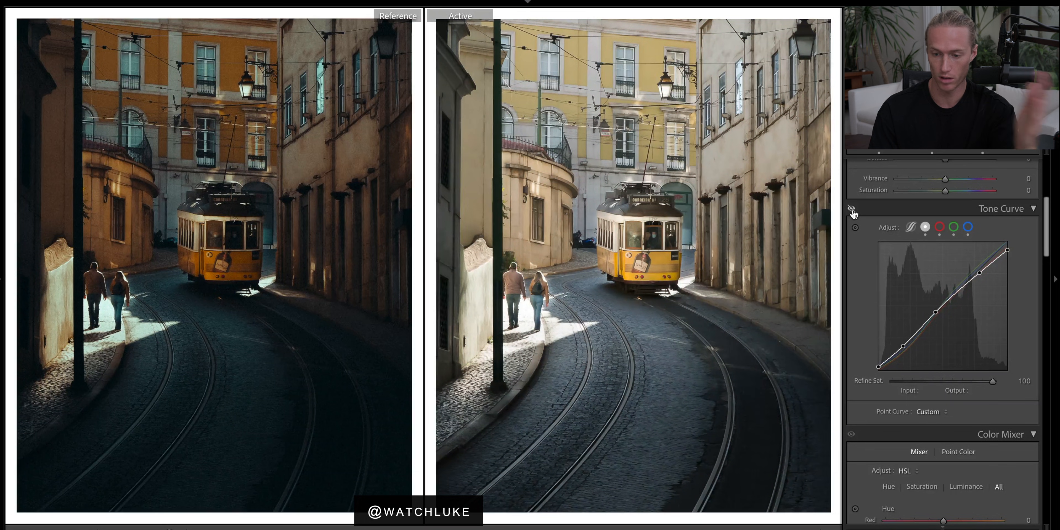
left_click(851, 208)
scroll(938, 254, "up", 3)
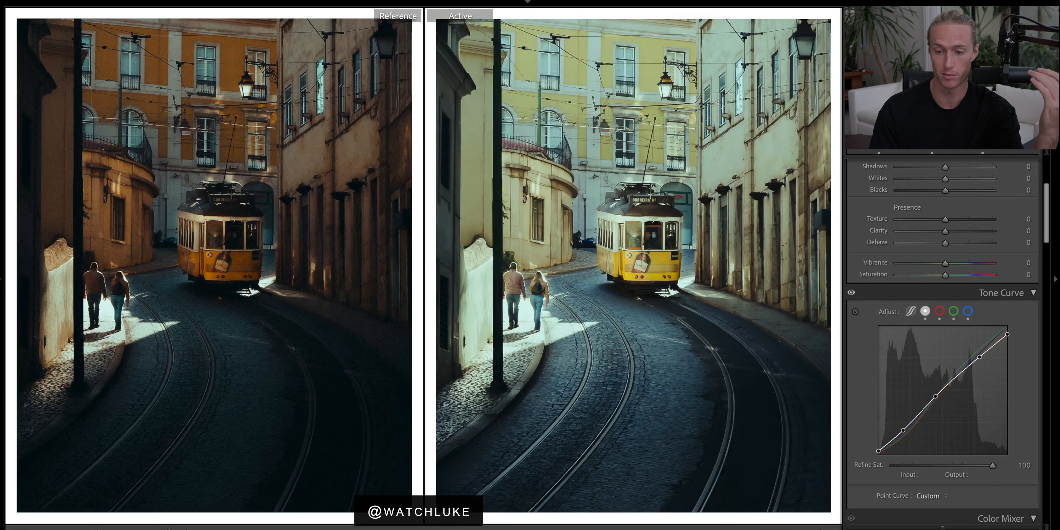
left_click(983, 143)
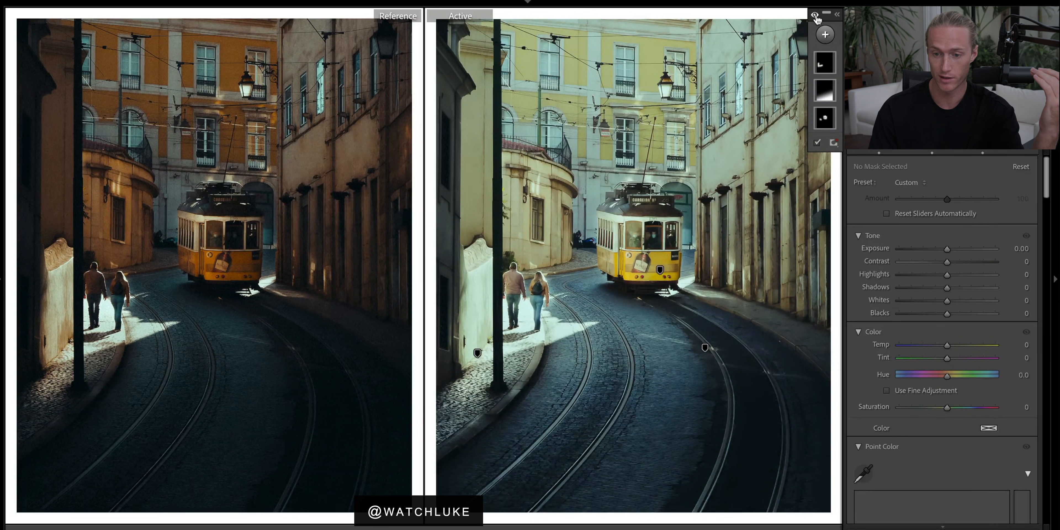
left_click(816, 16)
left_click(816, 16)
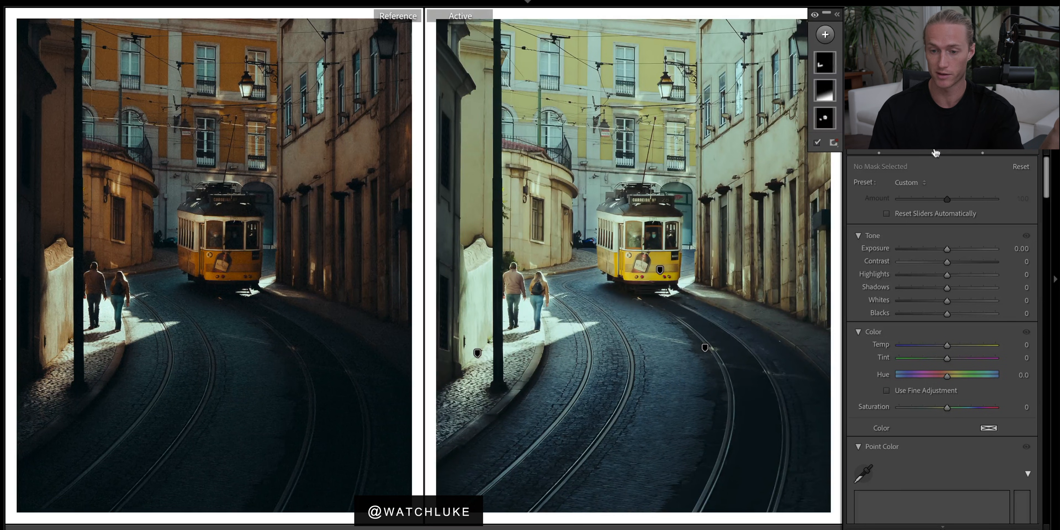
left_click(935, 153)
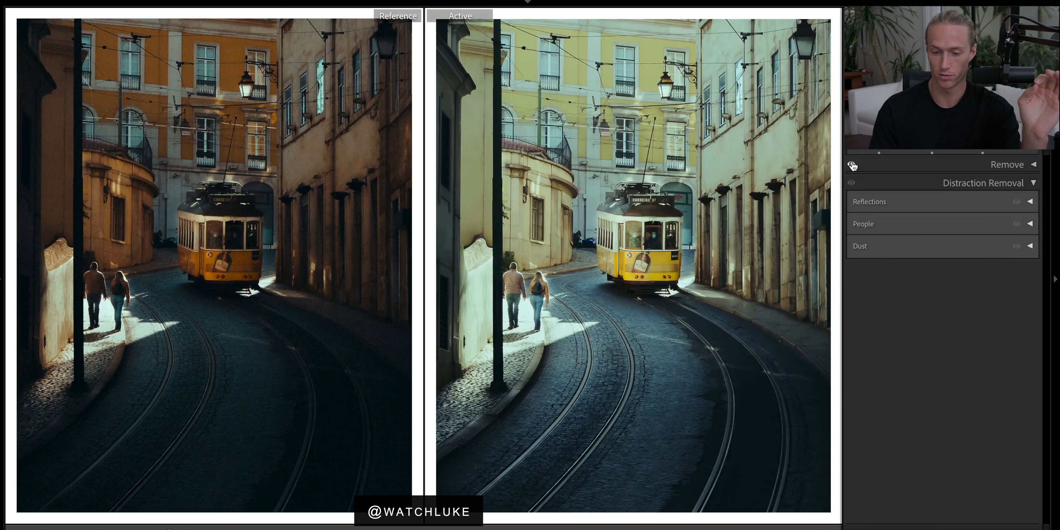
left_click(982, 154)
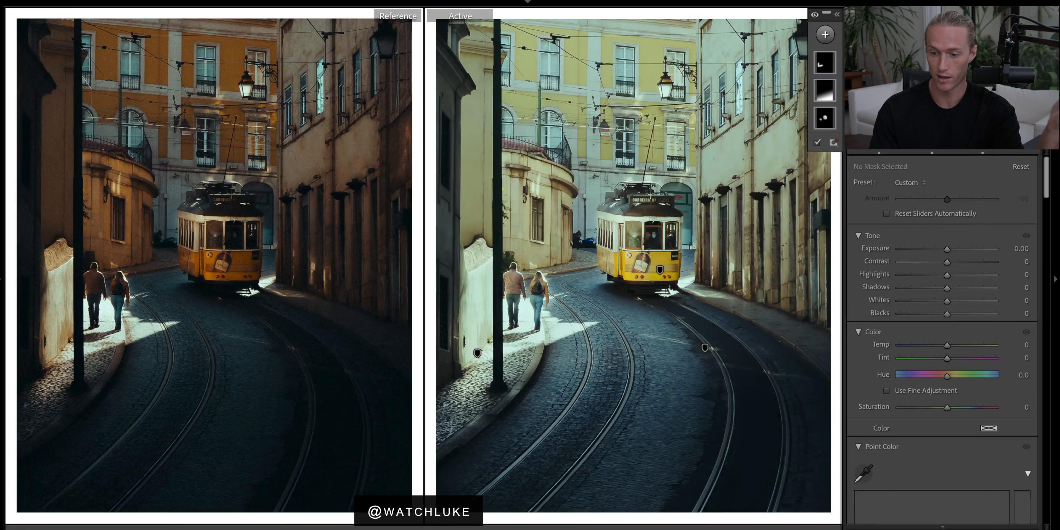
scroll(965, 175, "down", 2)
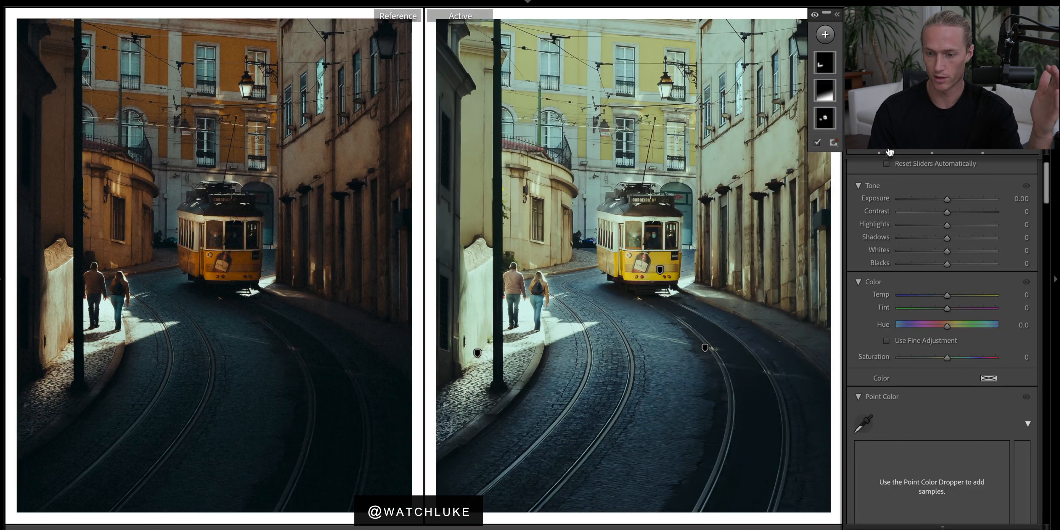
left_click(983, 154)
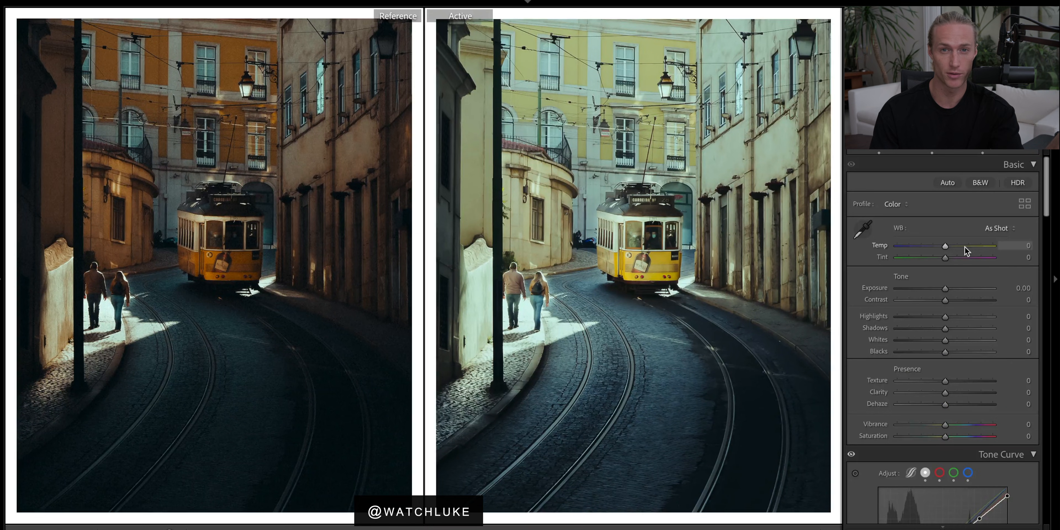
scroll(965, 249, "down", 1)
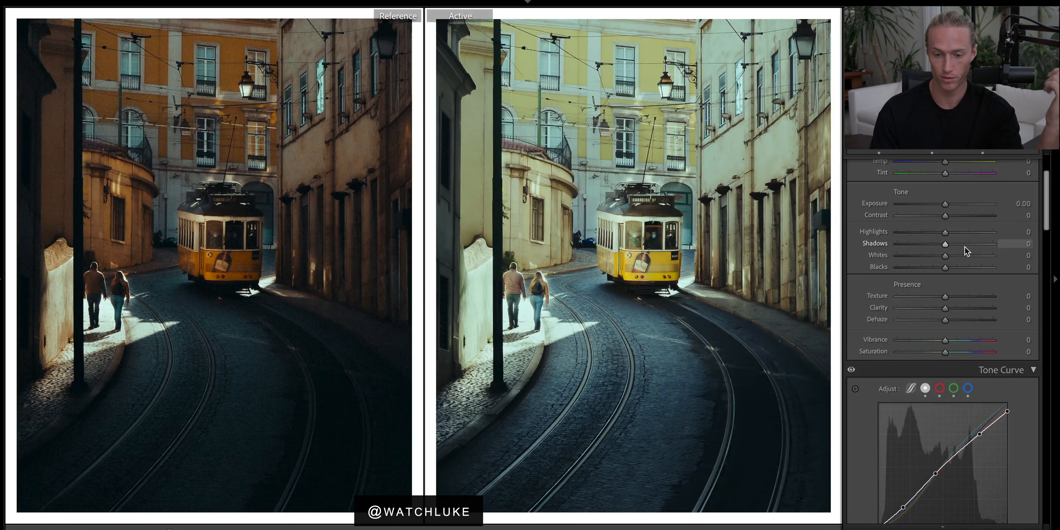
scroll(966, 250, "up", 3)
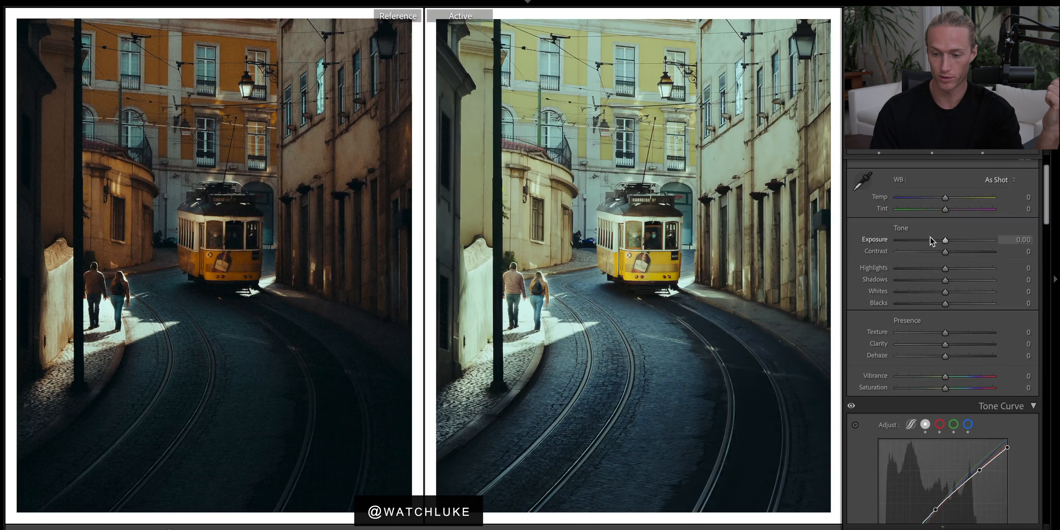
Set Exposure to -1.15 and Contrast to +24 in the Basic panel.
left_click(931, 240)
left_click_drag(931, 240, 933, 243)
left_click_drag(945, 253, 949, 253)
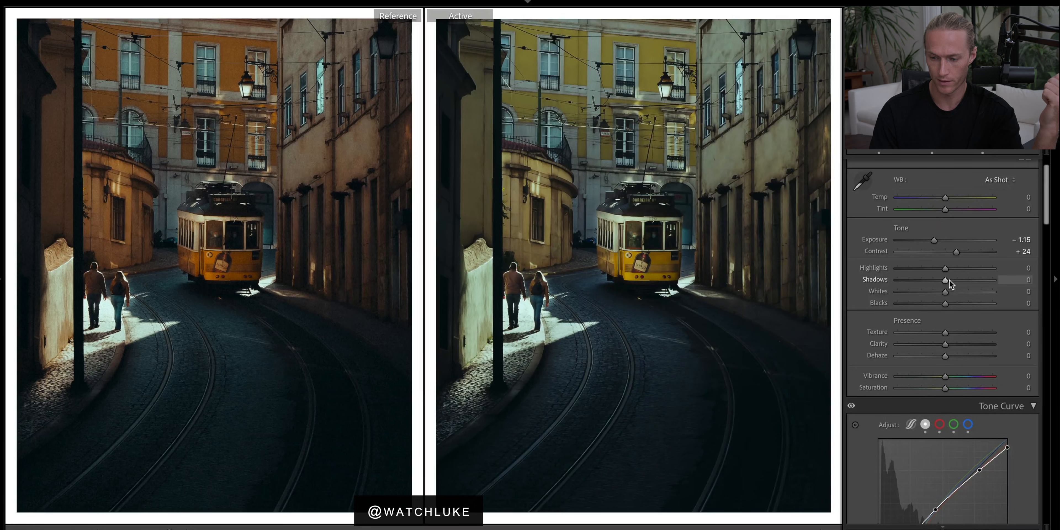
Set Shadows to -57, Highlights to +25 and Whites to -13.
left_click_drag(947, 281, 923, 282)
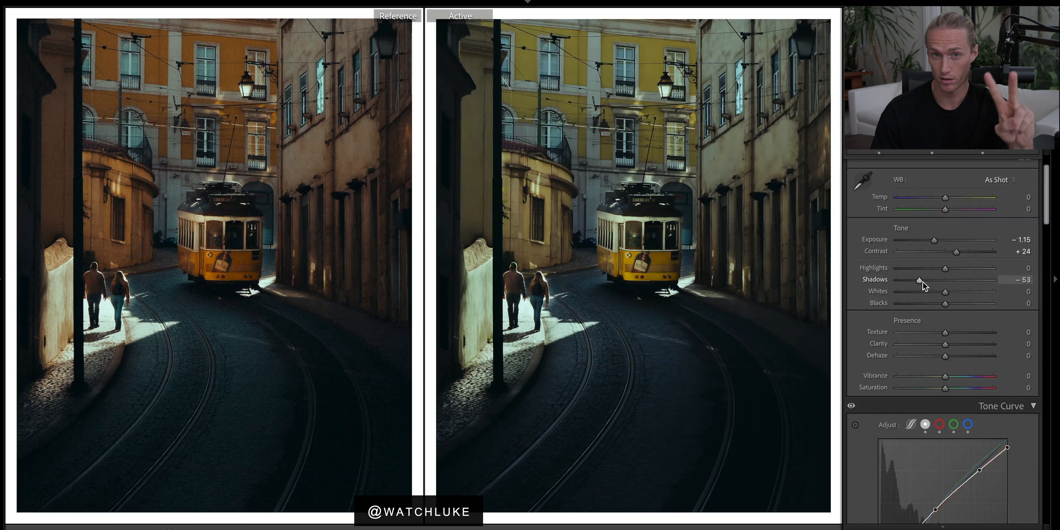
left_click_drag(923, 283, 965, 269)
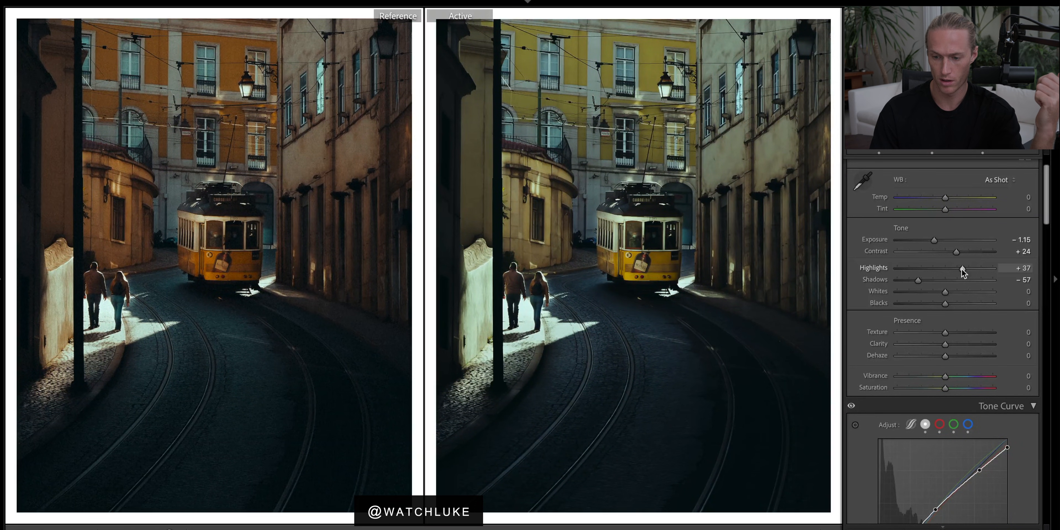
left_click_drag(962, 269, 939, 293)
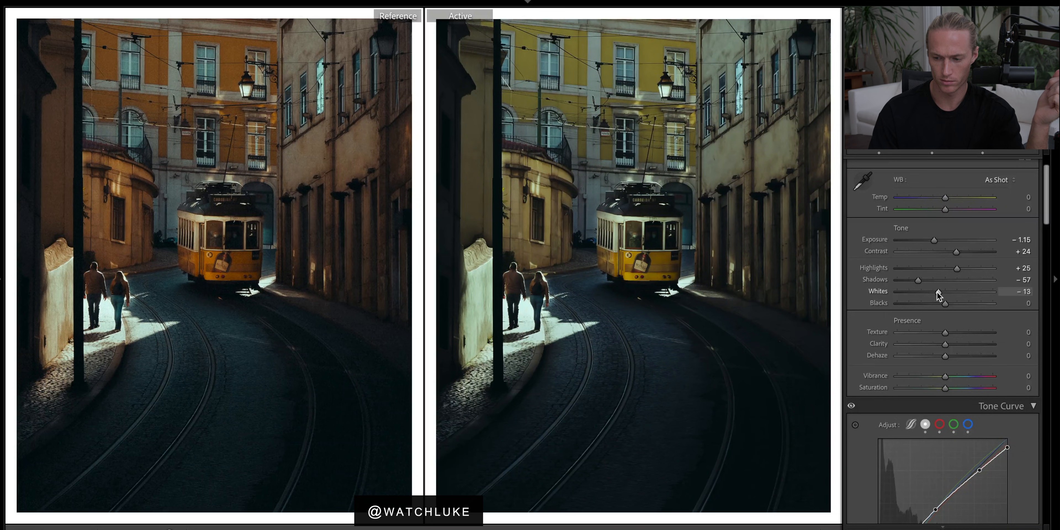
Set Texture to -7, Clarity to -15, Vibrance to -5 and Saturation to +5.
left_click_drag(945, 332, 942, 331)
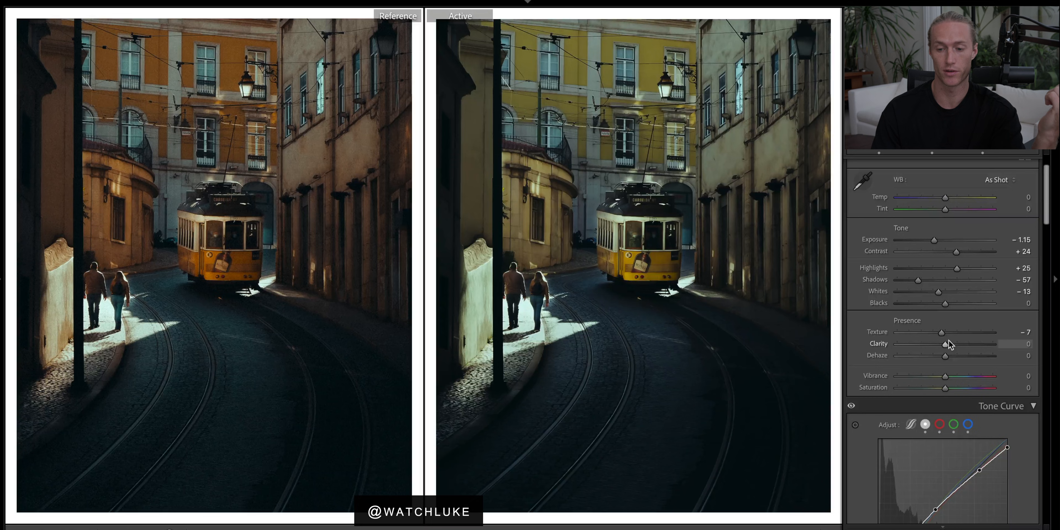
mouse_move(947, 345)
left_mouse_down()
mouse_move(912, 345)
mouse_move(940, 347)
left_mouse_up()
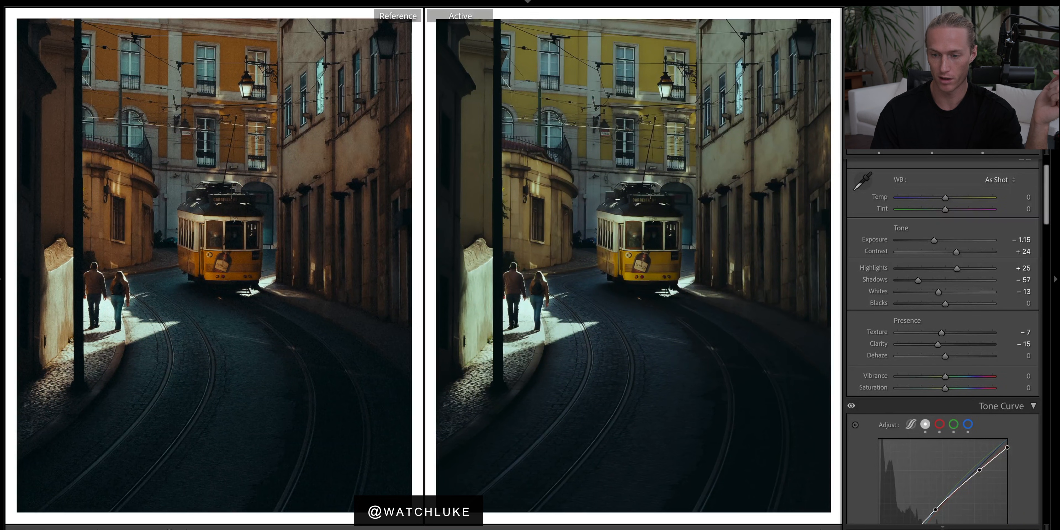
scroll(936, 365, "down", 1)
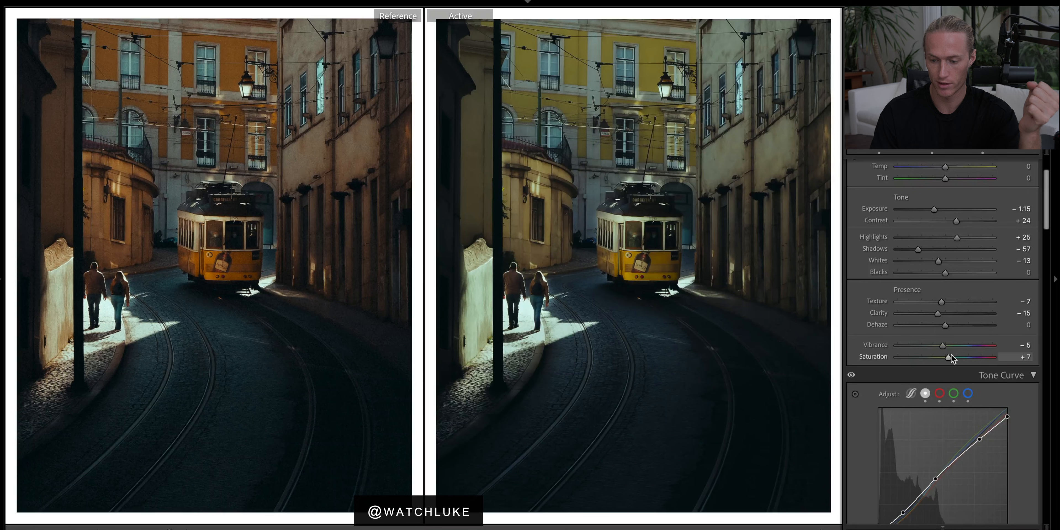
scroll(951, 357, "down", 4)
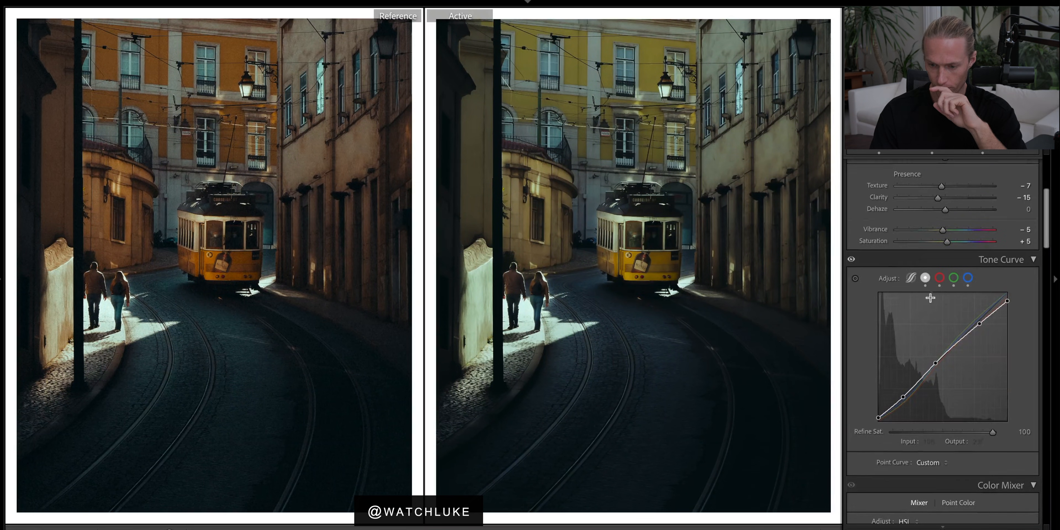
left_click(913, 278)
left_click(925, 279)
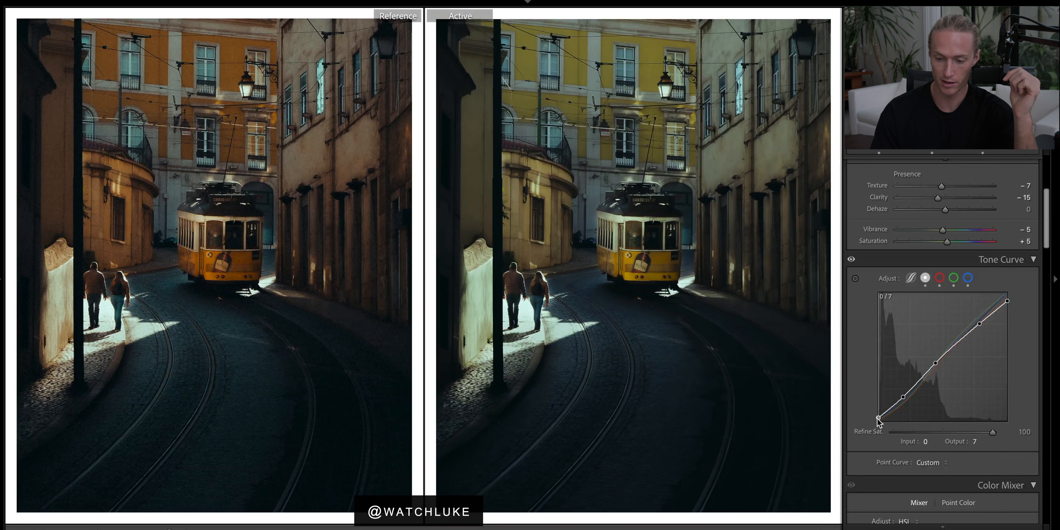
left_click_drag(878, 417, 877, 411)
key("ctrl+z")
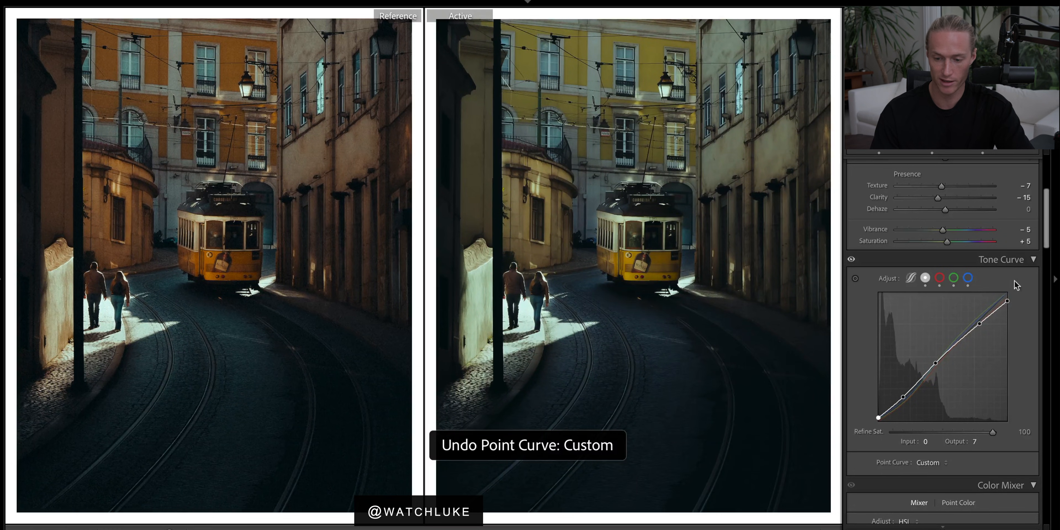
Lower the tone curve's white point to an output of 238.
left_click_drag(1008, 295, 1008, 302)
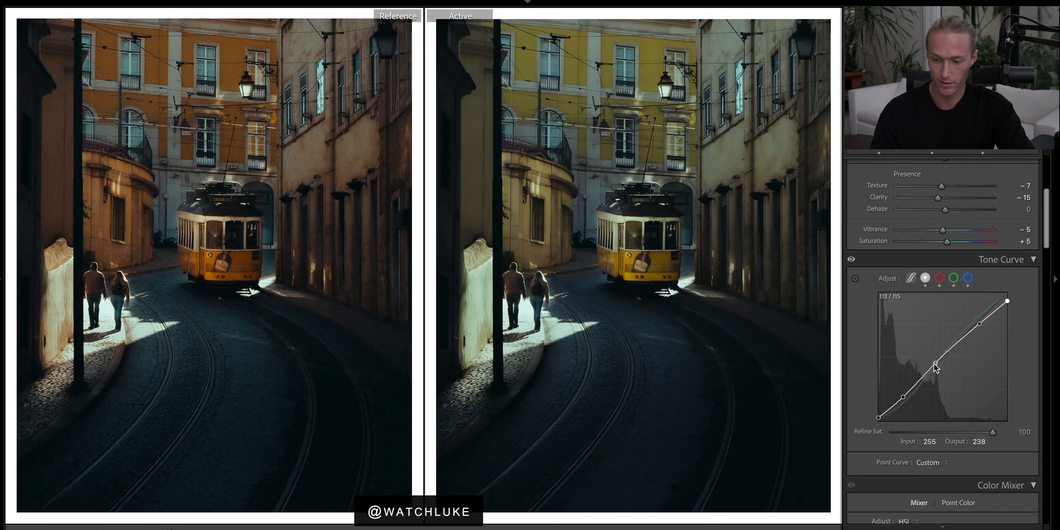
left_click_drag(936, 363, 933, 357)
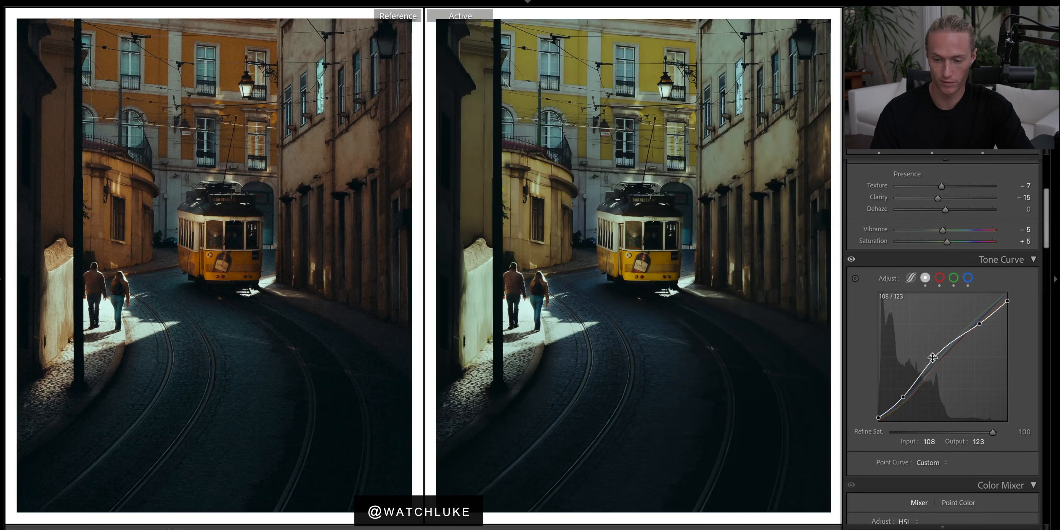
key("ctrl+z")
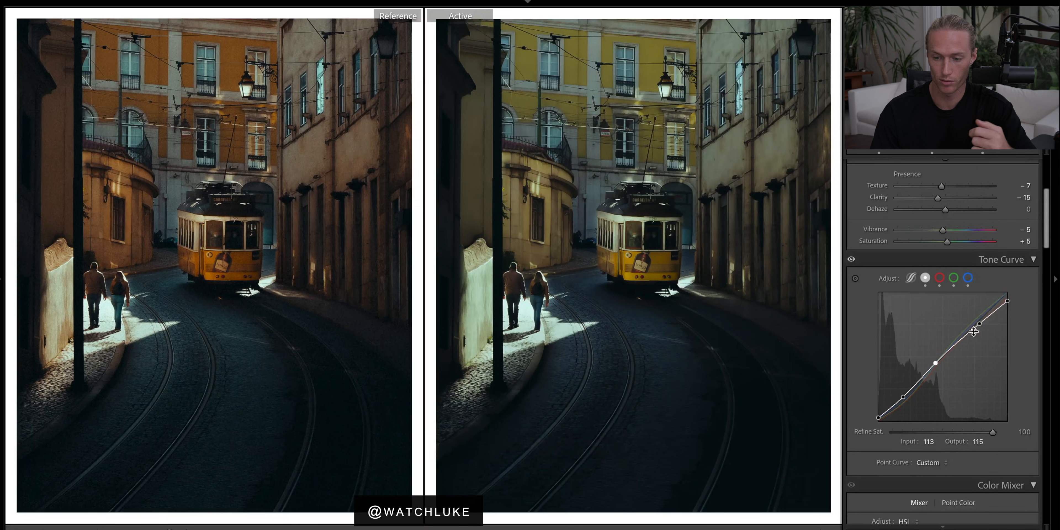
right_click(932, 329)
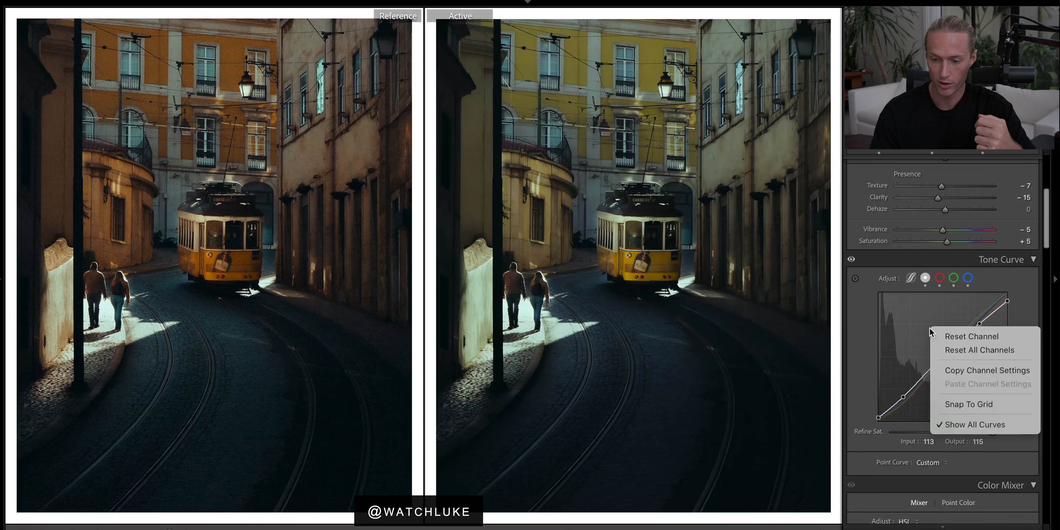
left_click(950, 335)
key("ctrl+z")
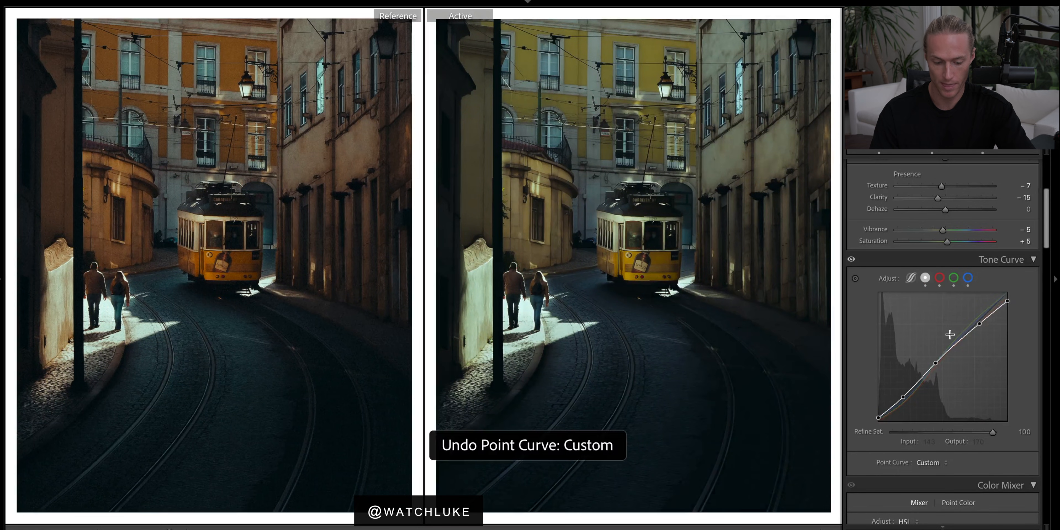
Inspect the red, green and blue tone curve channels and toggle the Tone Curve adjustments on and off to compare.
left_click(941, 279)
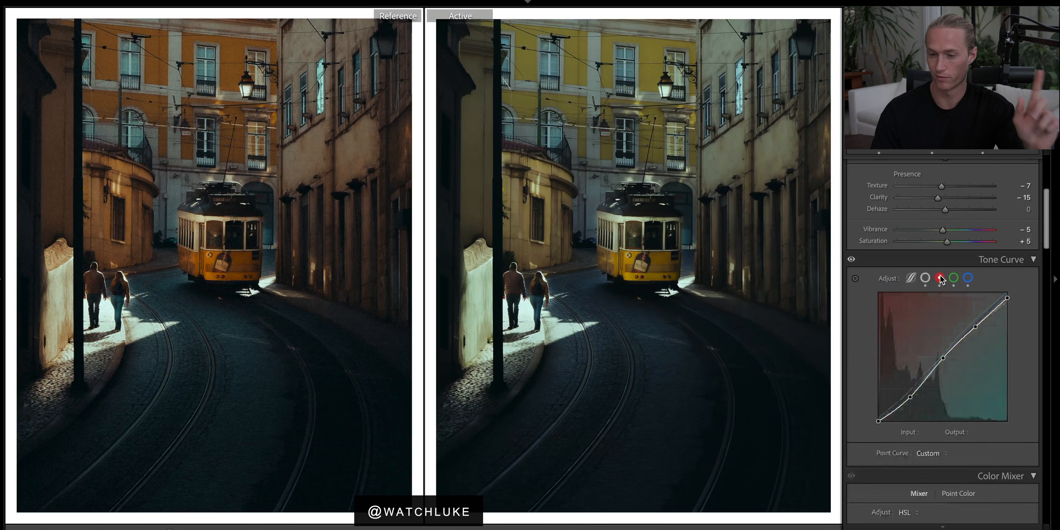
left_click(955, 279)
left_click(968, 279)
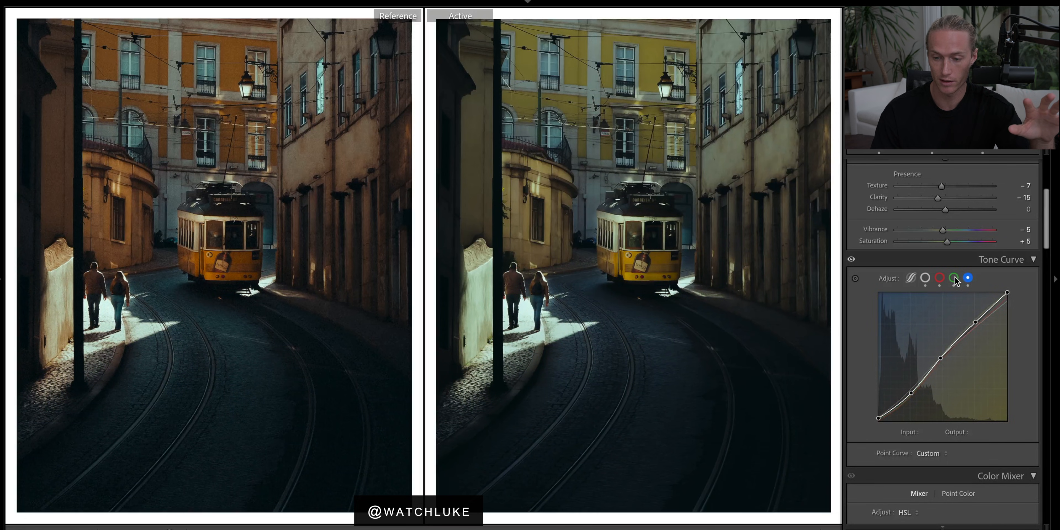
left_click(954, 278)
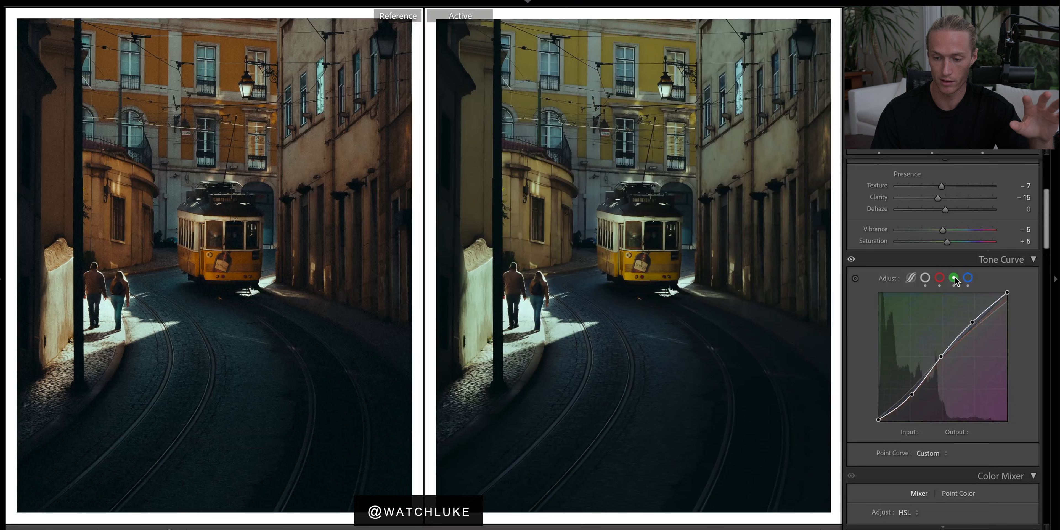
left_click(941, 279)
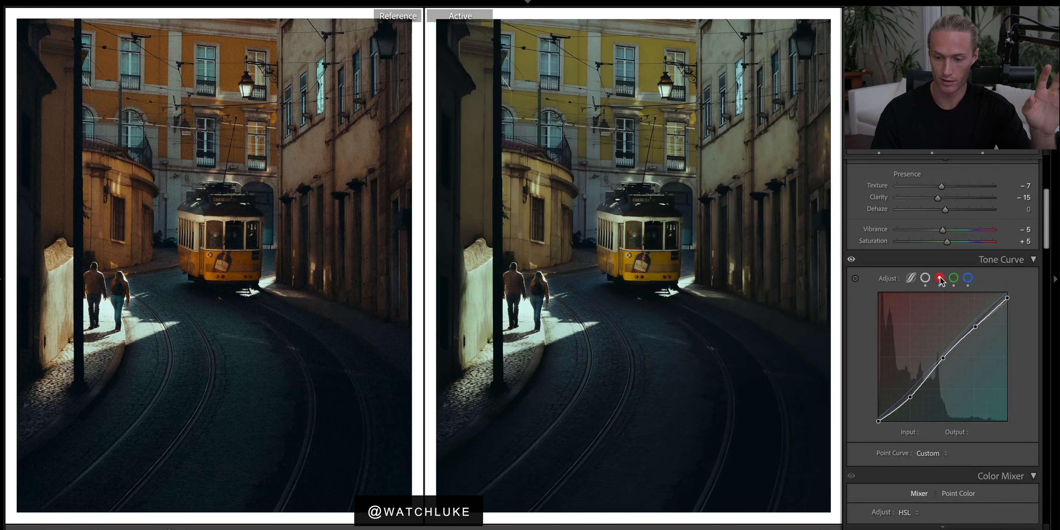
left_click(955, 279)
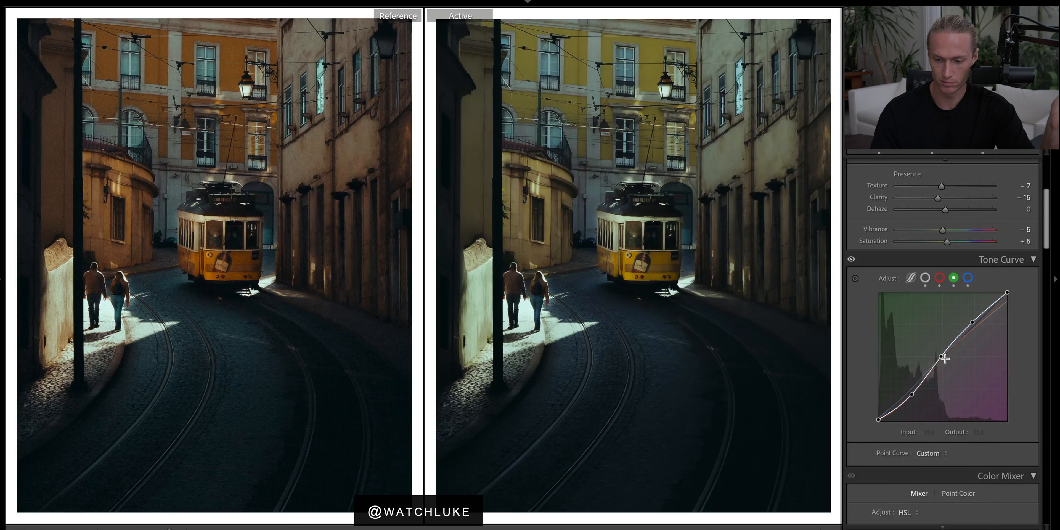
left_click(968, 278)
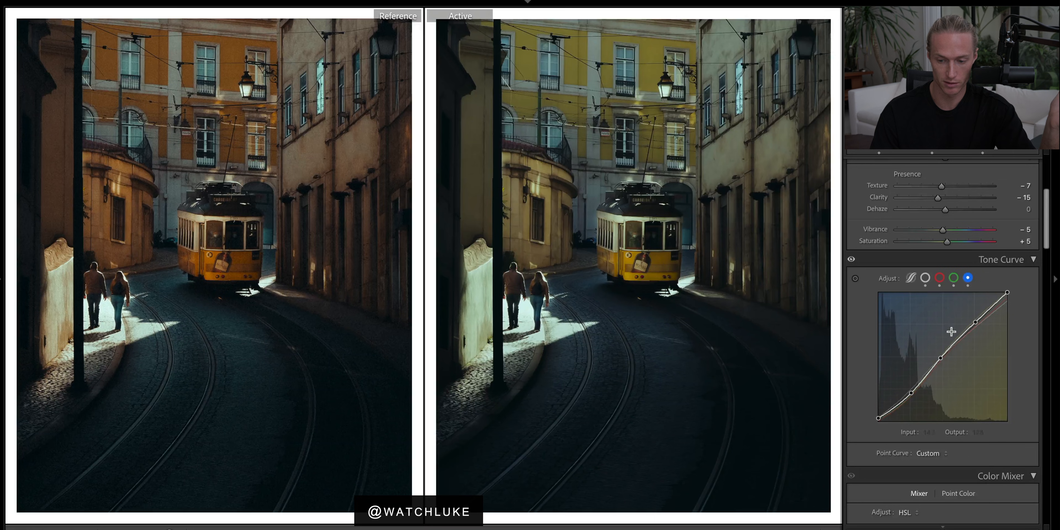
left_click(852, 260)
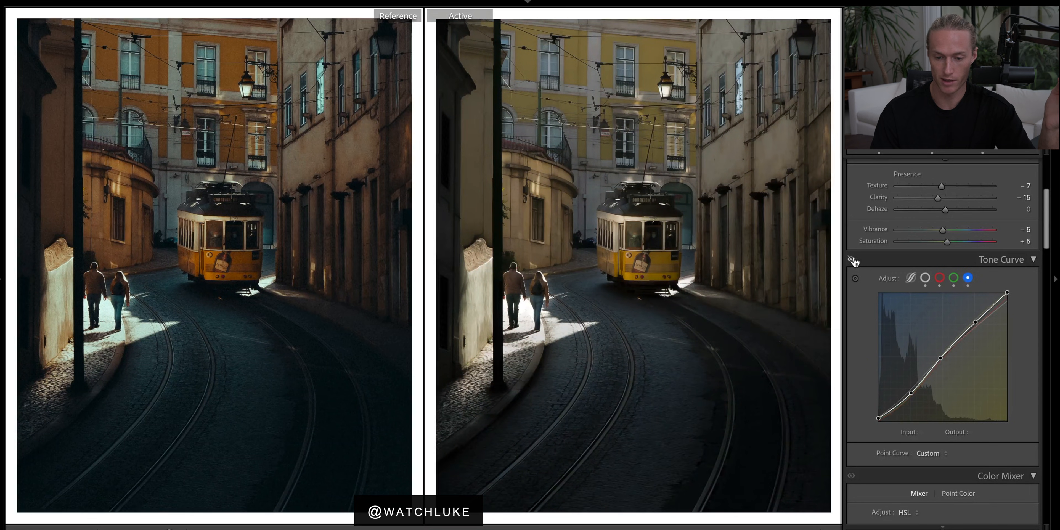
left_click(852, 260)
left_click(852, 260)
left_click(852, 259)
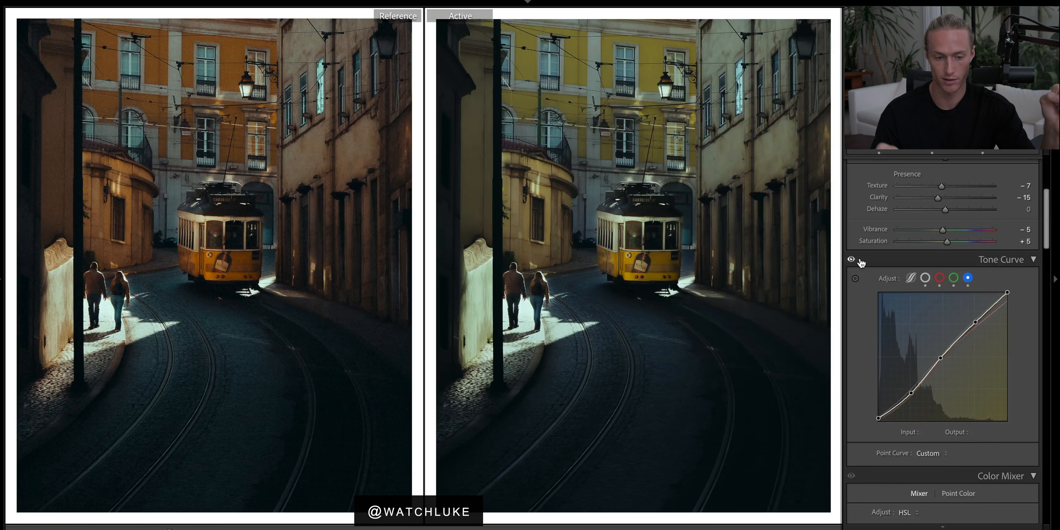
Set the Color Grading shadows saturation to 3.
scroll(1028, 332, "down", 4)
scroll(1028, 332, "down", 9)
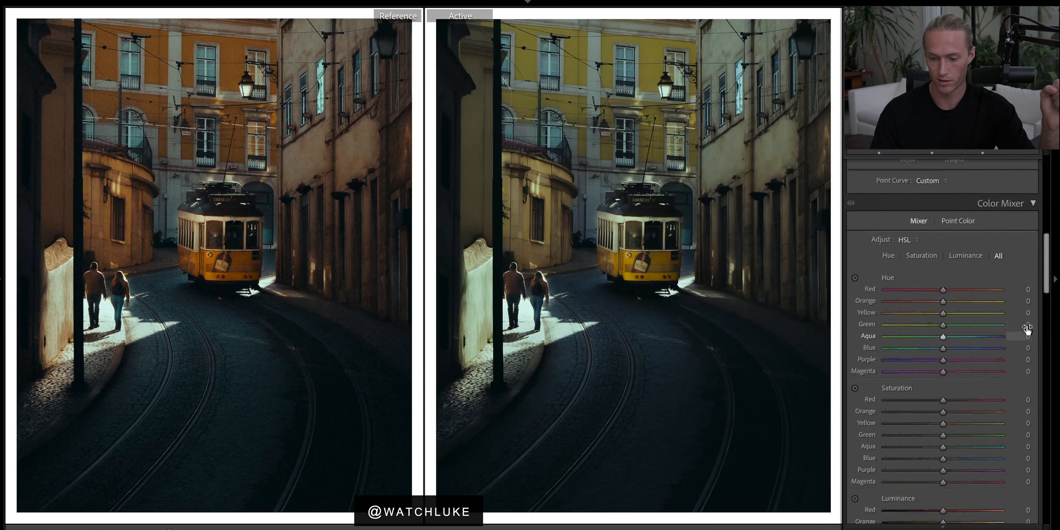
left_click(905, 372)
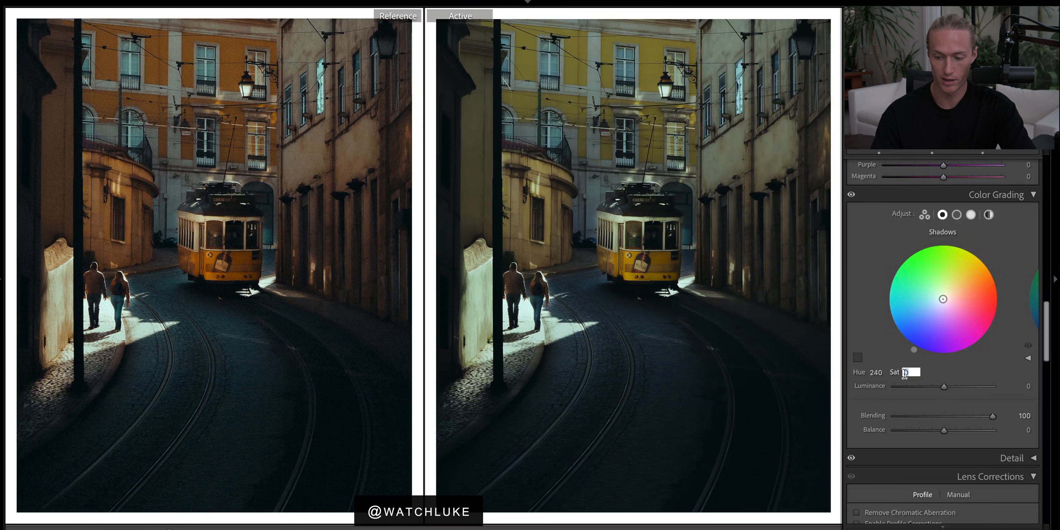
type("3")
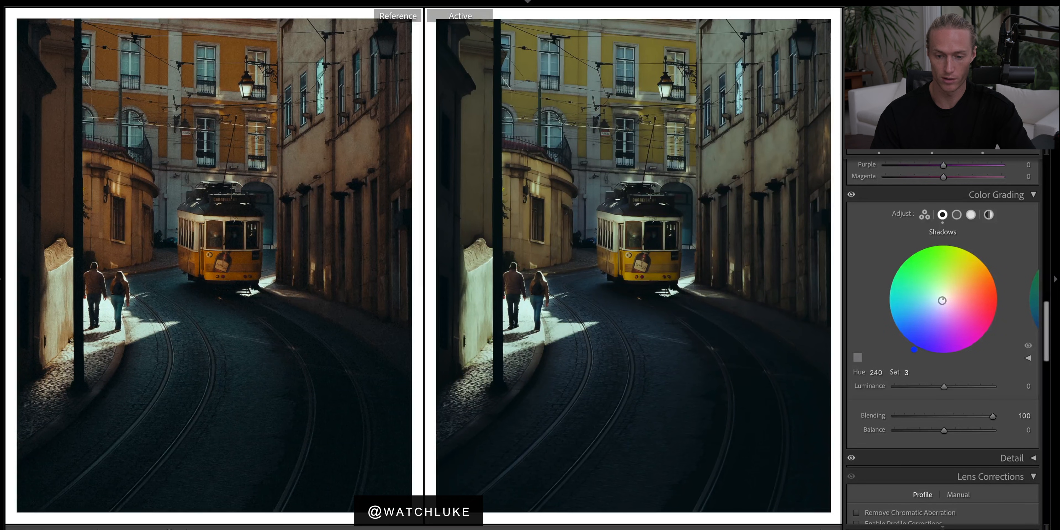
Set the Color Grading highlights hue to 46 and saturation to 5.
left_click(970, 215)
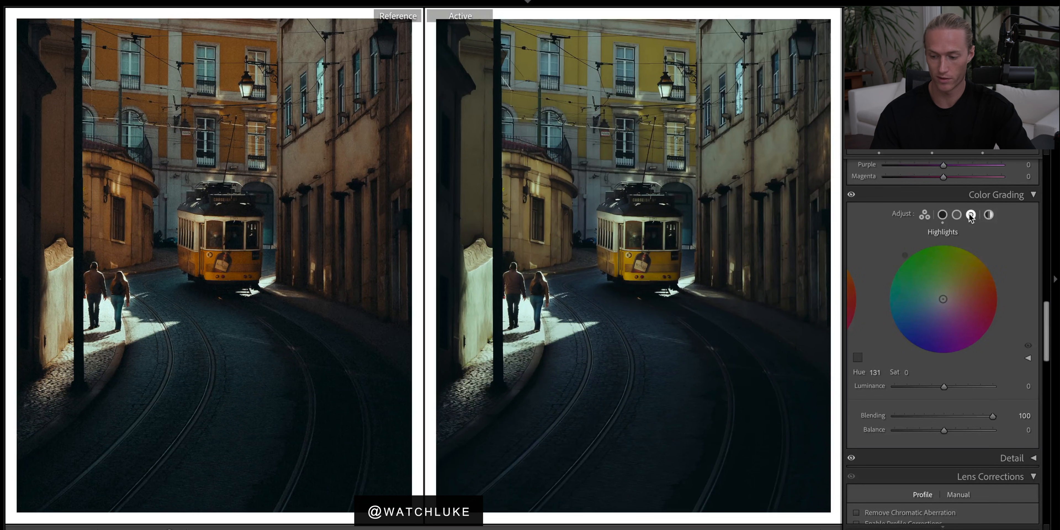
key("4")
key("6")
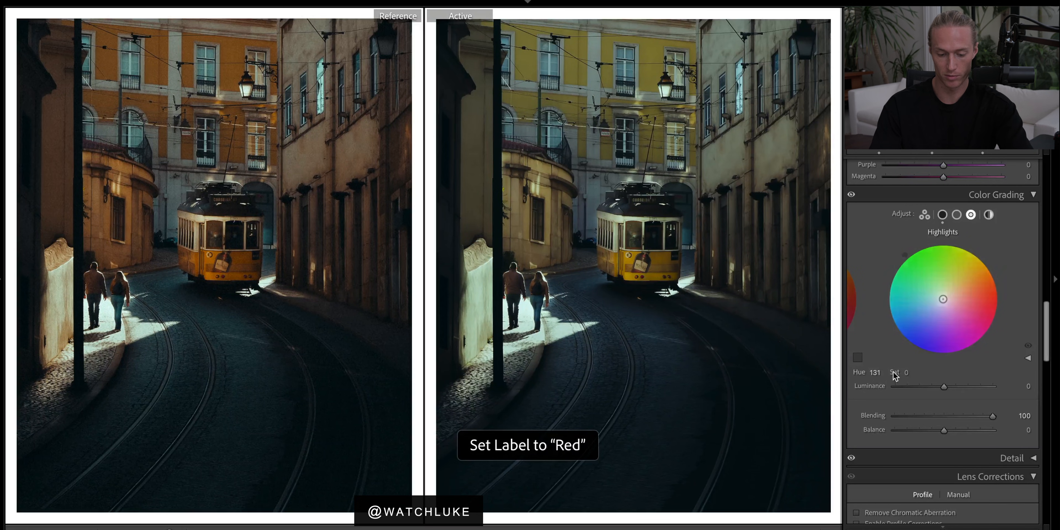
left_click(877, 373)
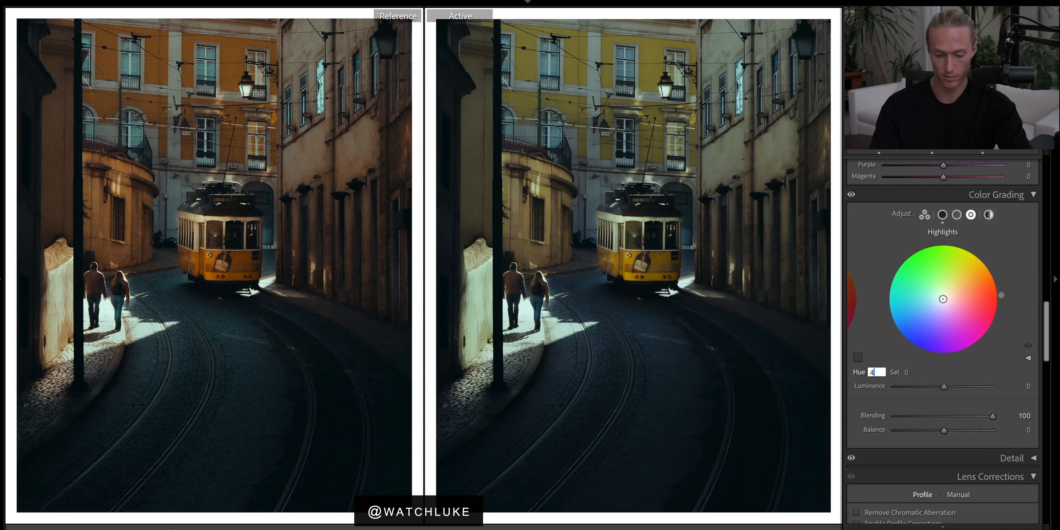
type("46")
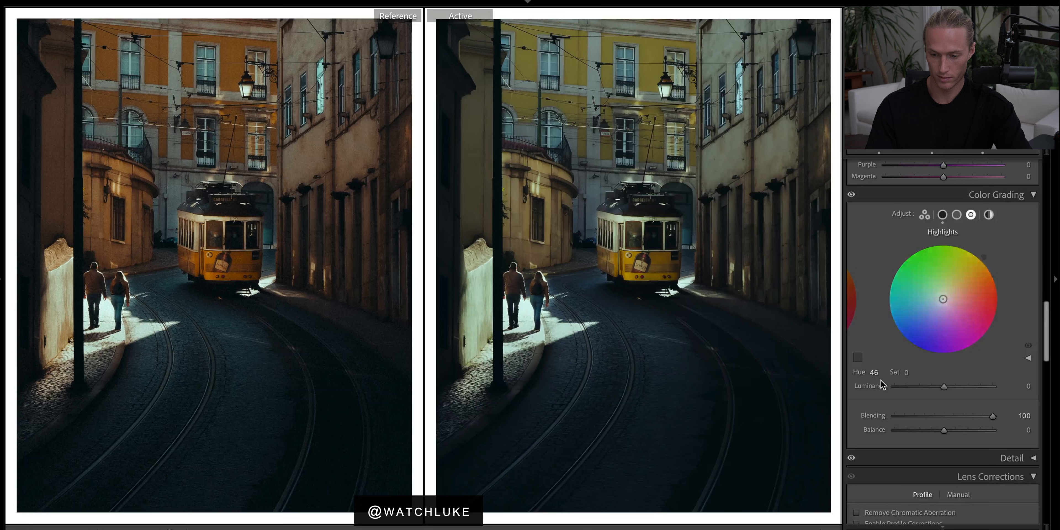
key("Tab")
type("5")
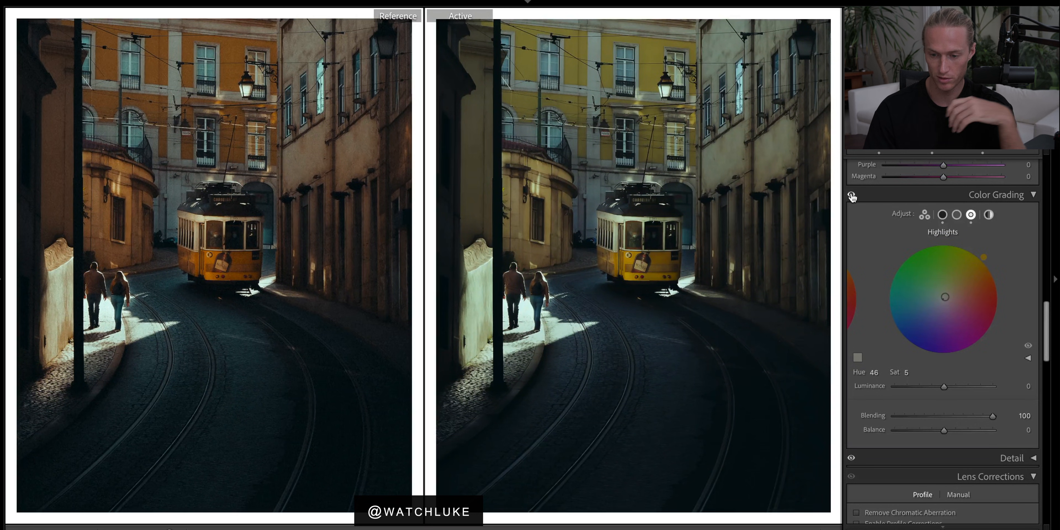
Set the HSL hues to Yellow -58, Green -100, Aqua +26, Blue -41 and Purple -100.
scroll(945, 221, "up", 8)
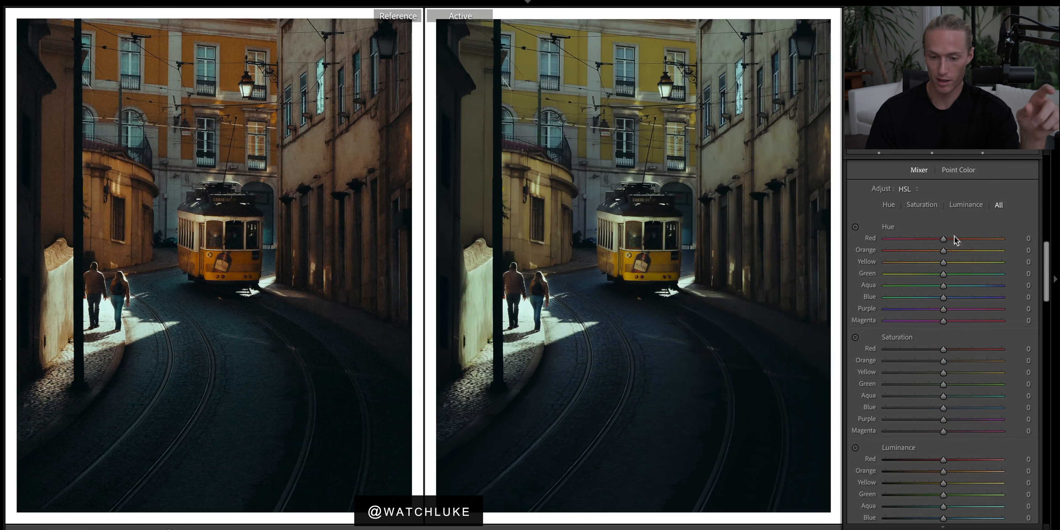
left_click_drag(944, 262, 914, 265)
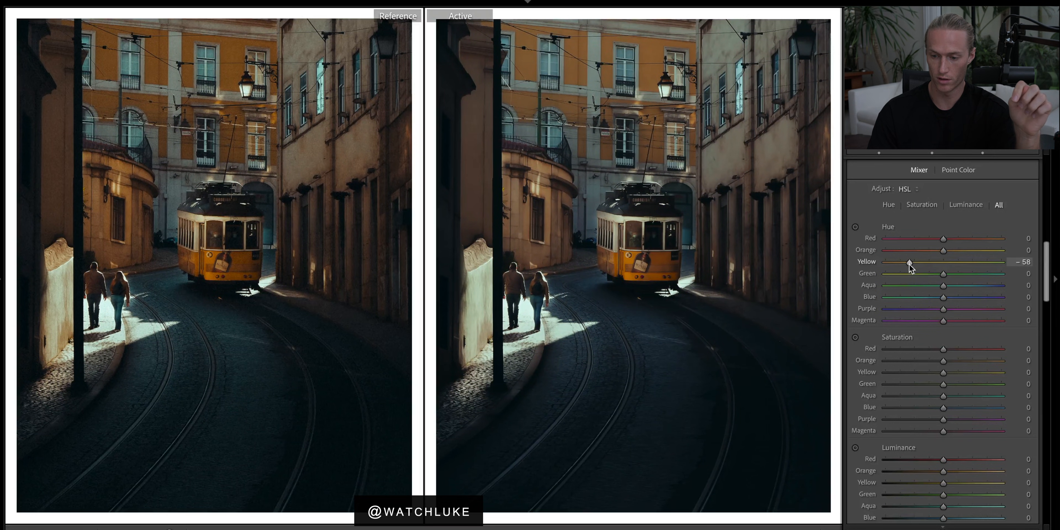
left_click_drag(992, 274, 623, 240)
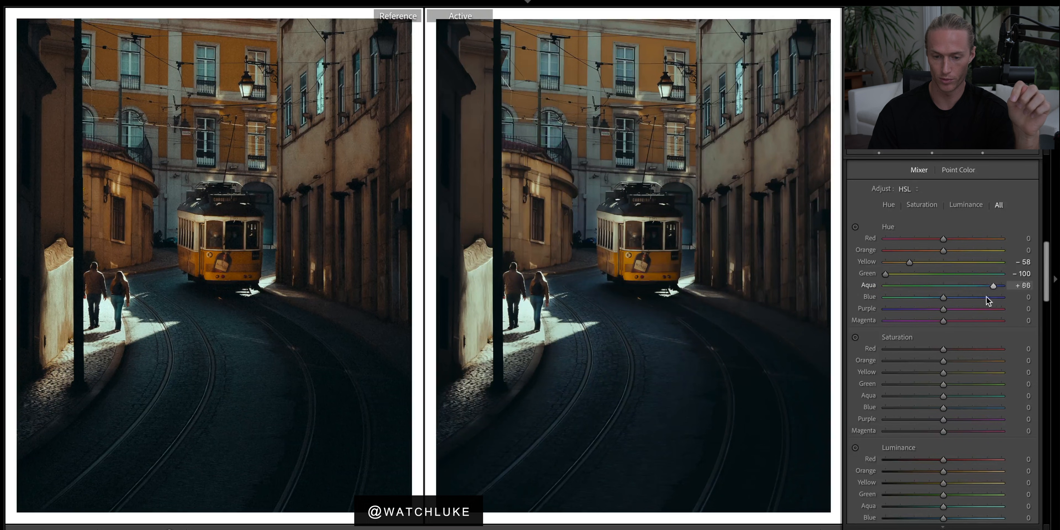
left_click_drag(991, 287, 959, 291)
left_click_drag(961, 291, 957, 293)
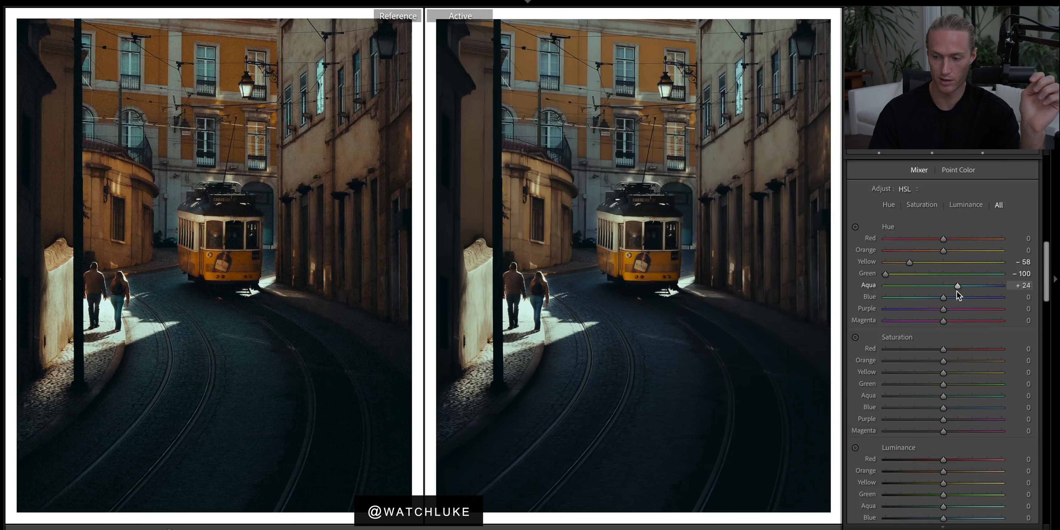
left_click_drag(957, 292, 729, 324)
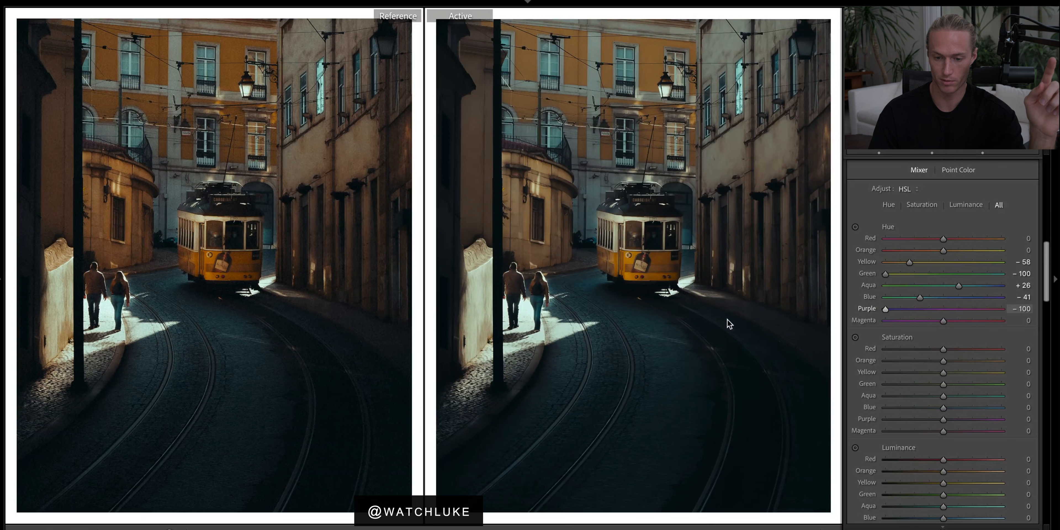
Set the HSL saturations to Red -5, Orange +55, Yellow +57, Green -73 and Purple -25.
scroll(960, 335, "down", 3)
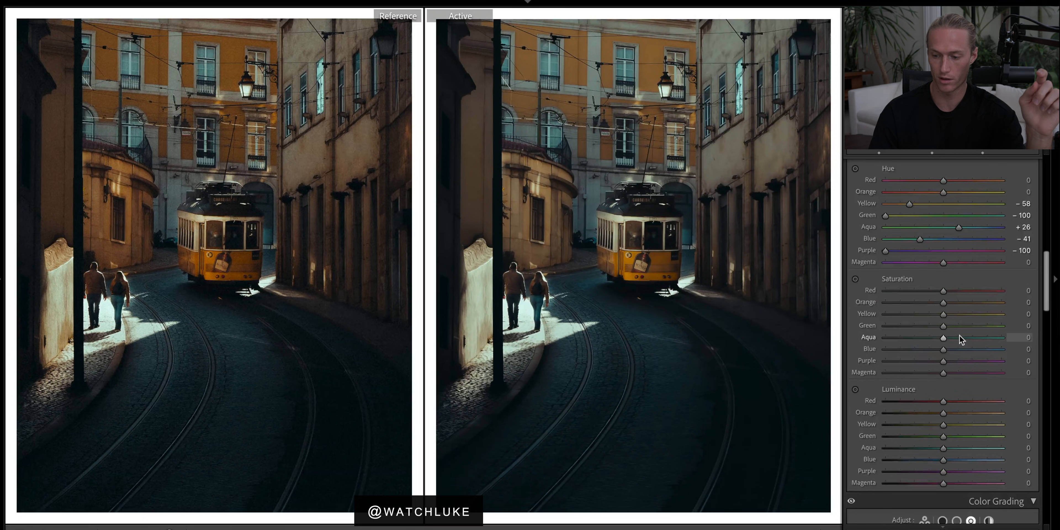
left_click_drag(961, 302, 885, 328)
left_click_drag(560, 335, 900, 353)
left_click_drag(944, 291, 941, 290)
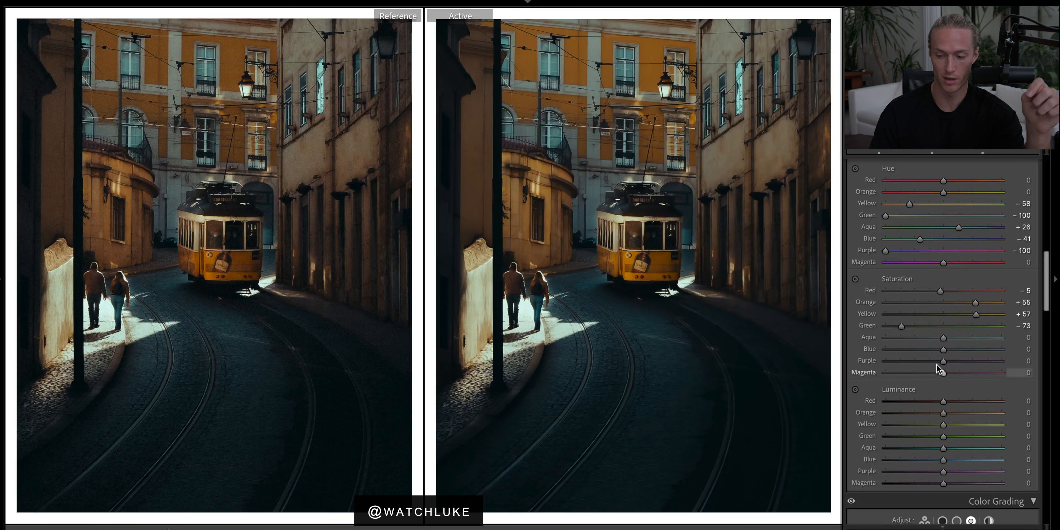
left_click_drag(944, 362, 718, 362)
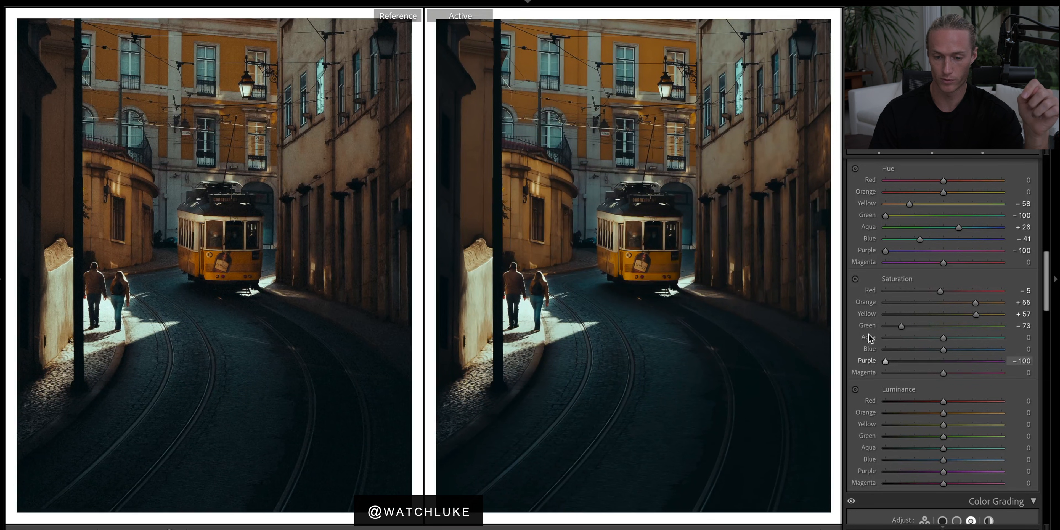
mouse_move(931, 361)
left_mouse_down()
mouse_move(918, 361)
mouse_move(929, 361)
left_mouse_up()
Set the HSL luminances to Orange -5, Yellow -14, Aqua -4 and Blue +5.
scroll(928, 362, "down", 1)
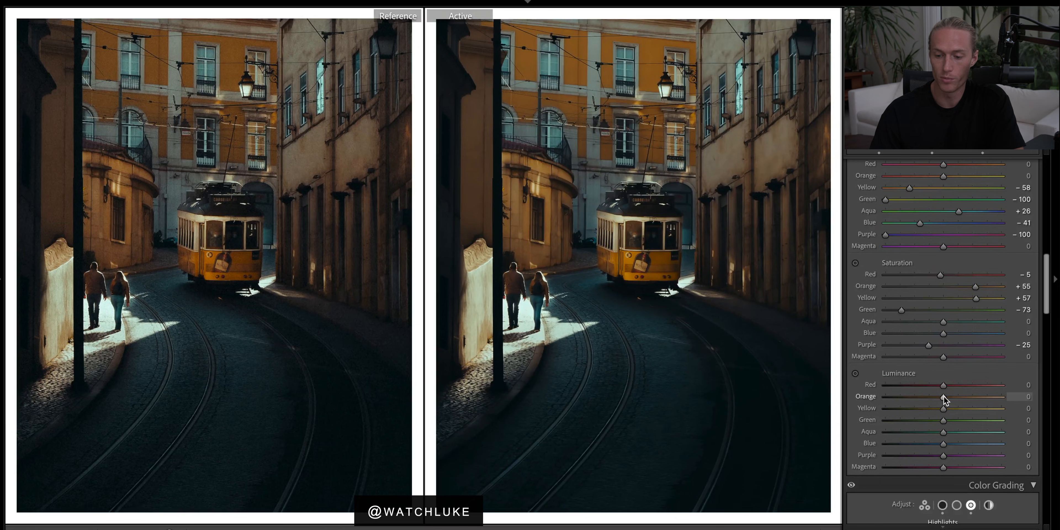
mouse_move(944, 398)
left_mouse_down()
mouse_move(895, 398)
mouse_move(941, 398)
left_mouse_up()
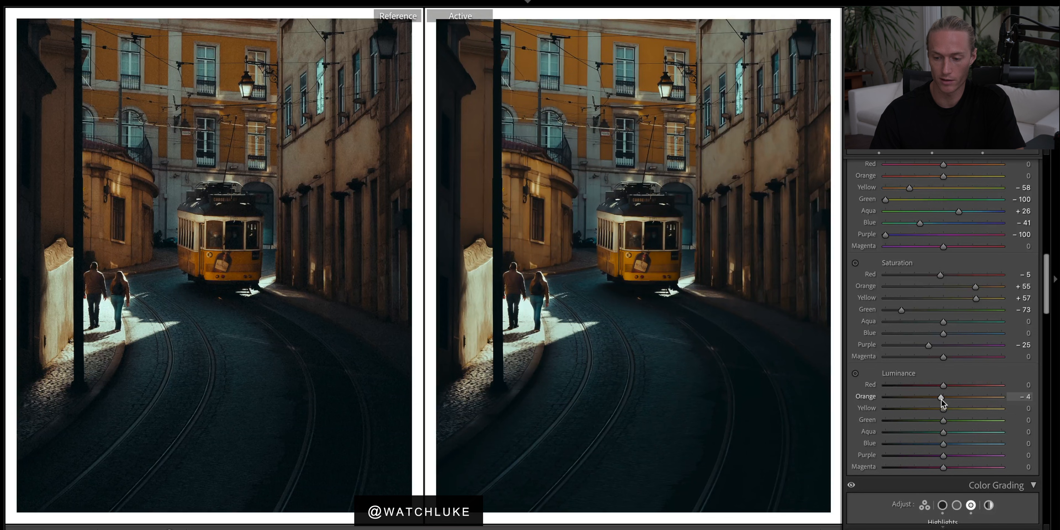
mouse_move(944, 407)
left_mouse_down()
mouse_move(973, 409)
mouse_move(933, 408)
left_mouse_up()
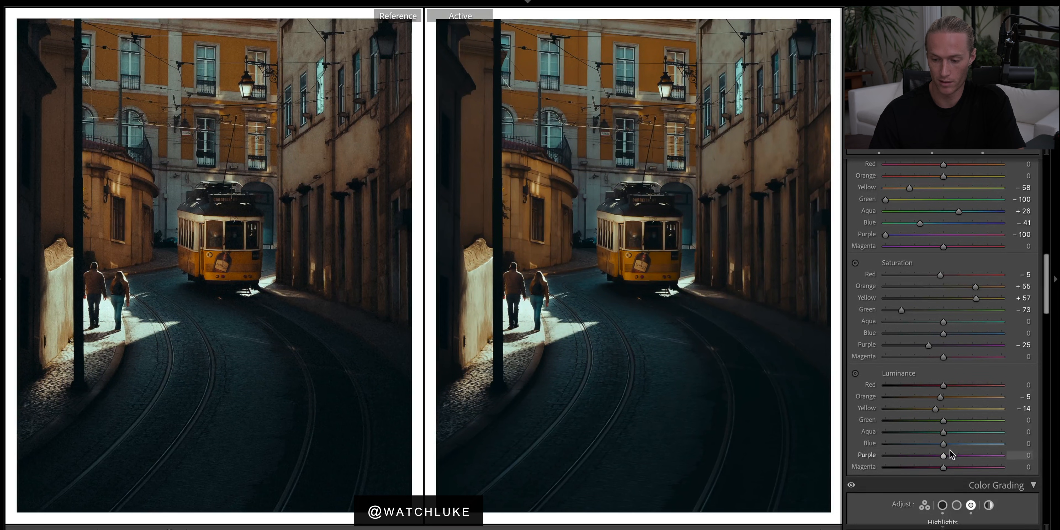
left_click_drag(944, 443, 1000, 445)
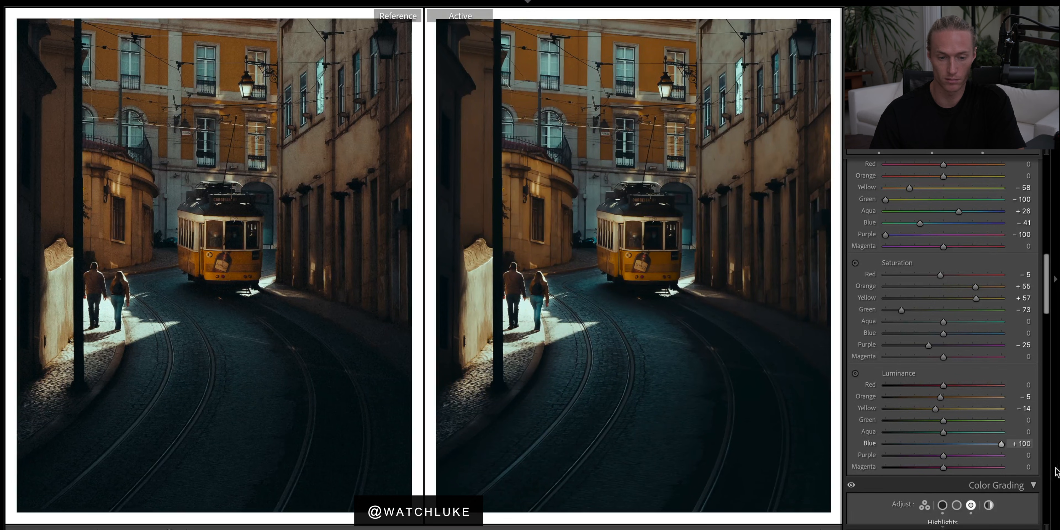
left_click_drag(1055, 468, 944, 438)
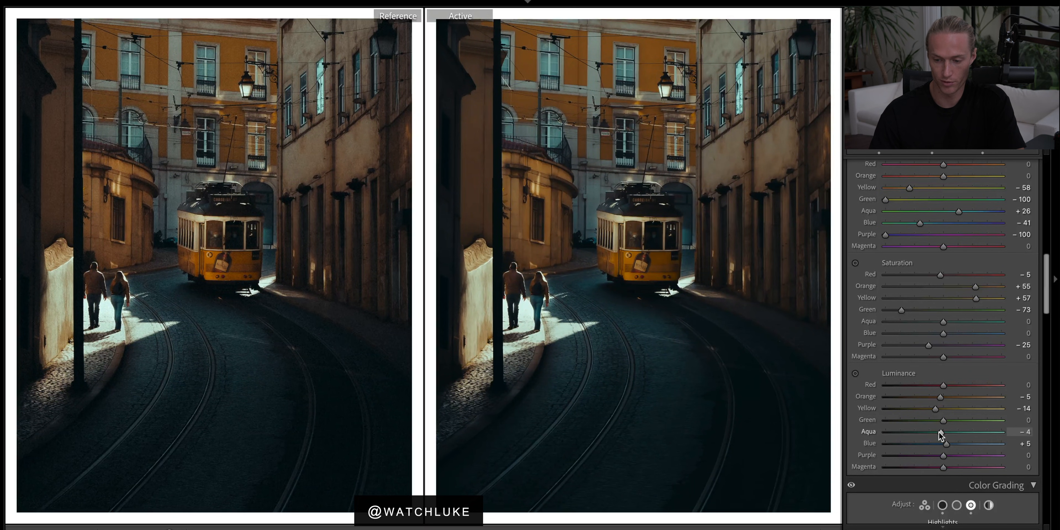
Set Calibration: Red Primary hue +5 and saturation -5, Green Primary hue -5, Blue Primary hue -5 and saturation -10.
scroll(939, 436, "down", 15)
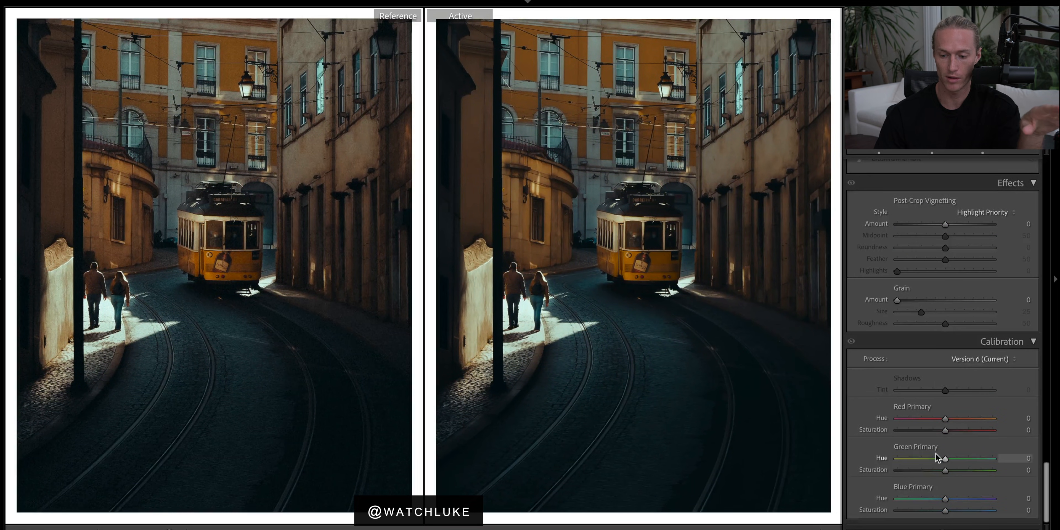
left_click_drag(946, 418, 944, 454)
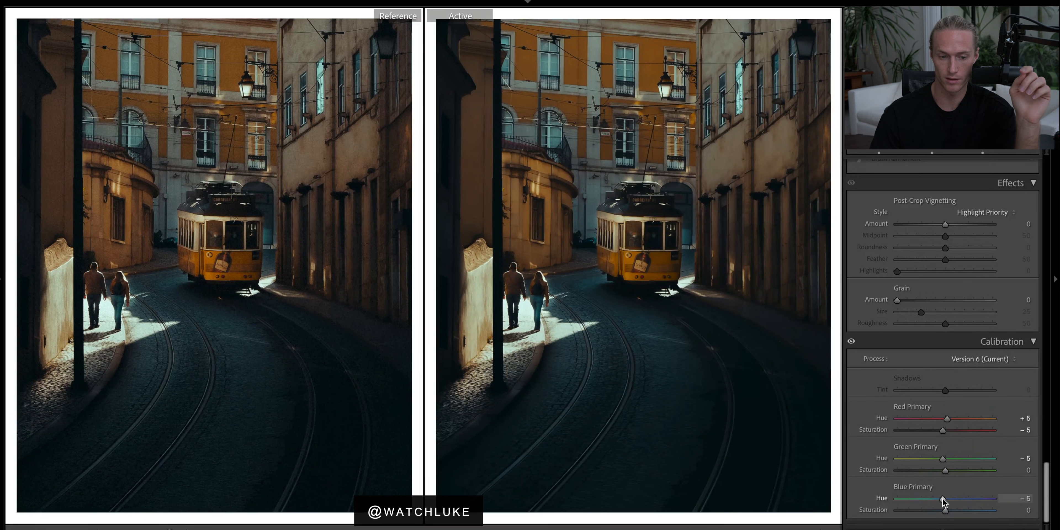
left_click_drag(962, 503, 942, 513)
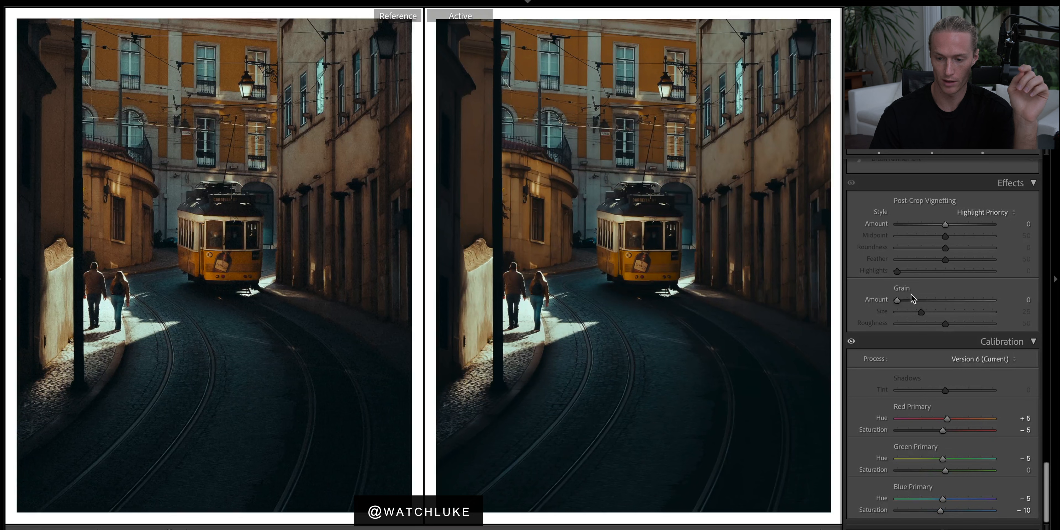
Add grain with Amount 20 and Roughness 73.
left_click_drag(897, 300, 917, 300)
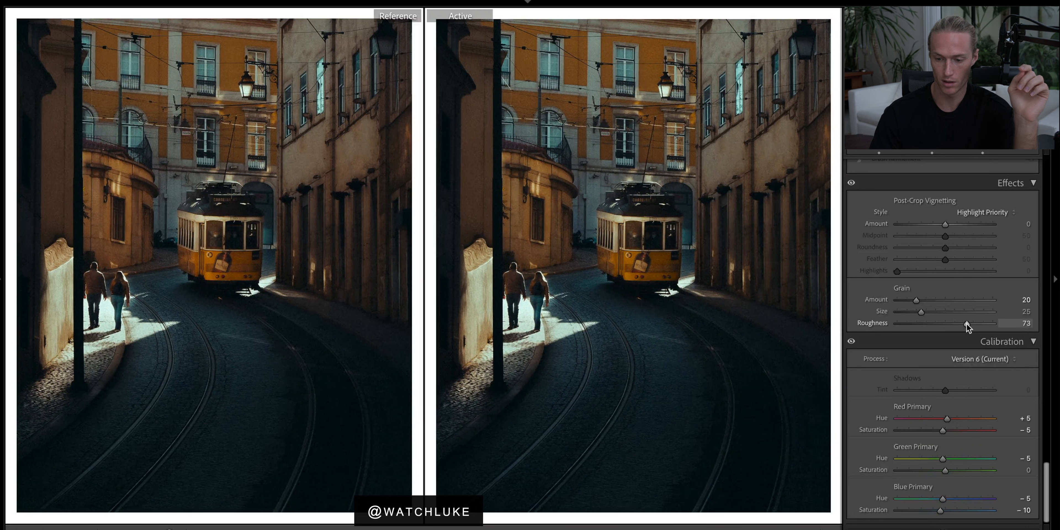
Set the post-crop vignetting amount to -5.
scroll(963, 316, "up", 3)
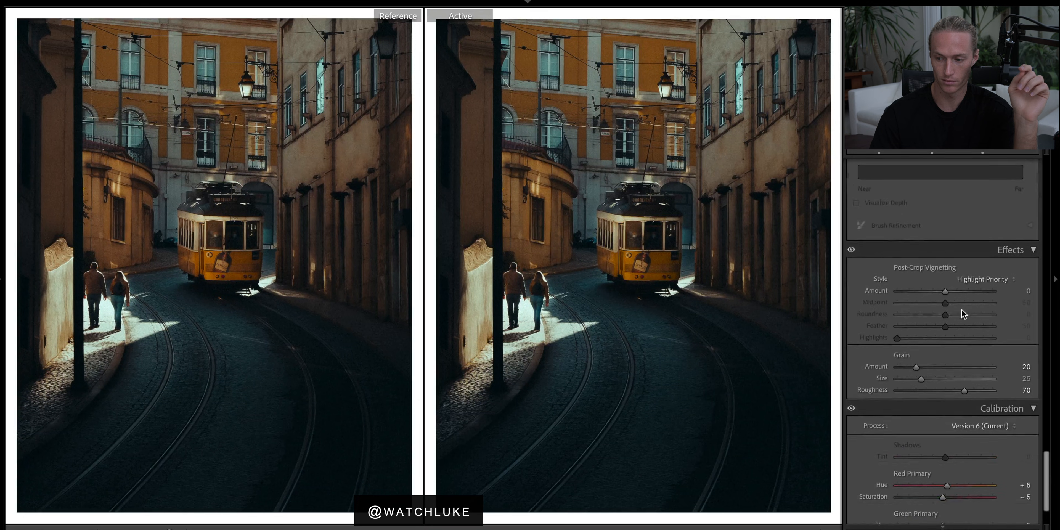
left_click_drag(943, 291, 941, 291)
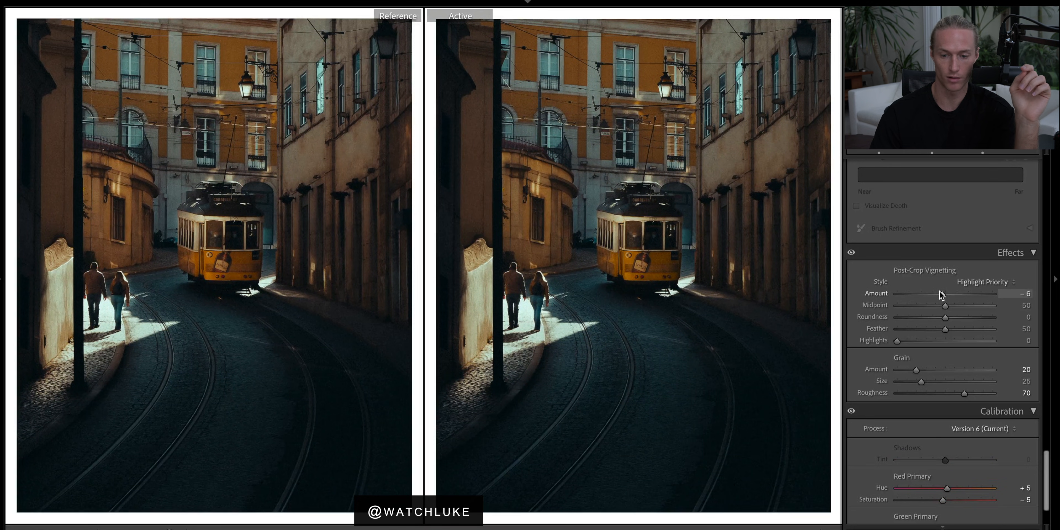
scroll(942, 294, "up", 1)
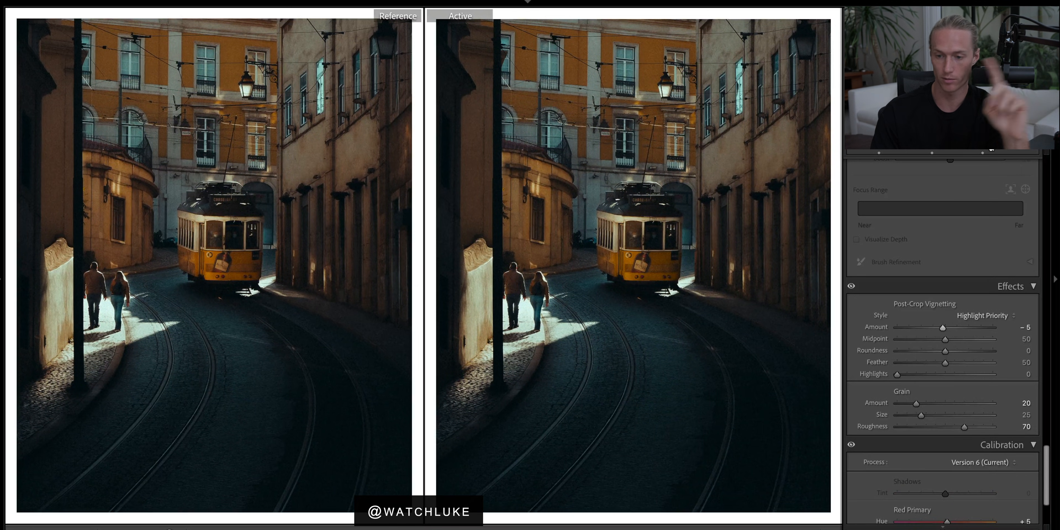
Open Masking and toggle the masks' visibility on and off to compare their effect on the photo.
left_click(986, 149)
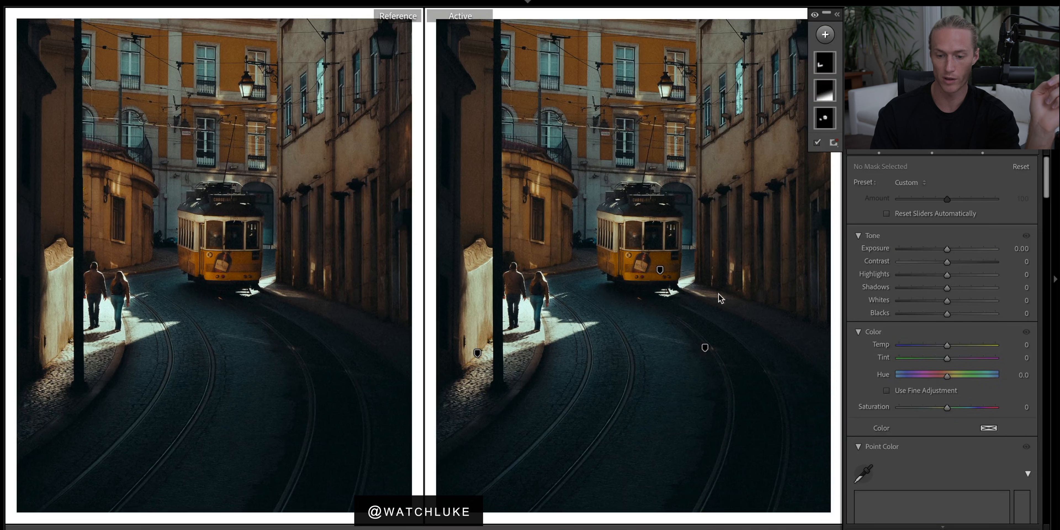
left_click(815, 15)
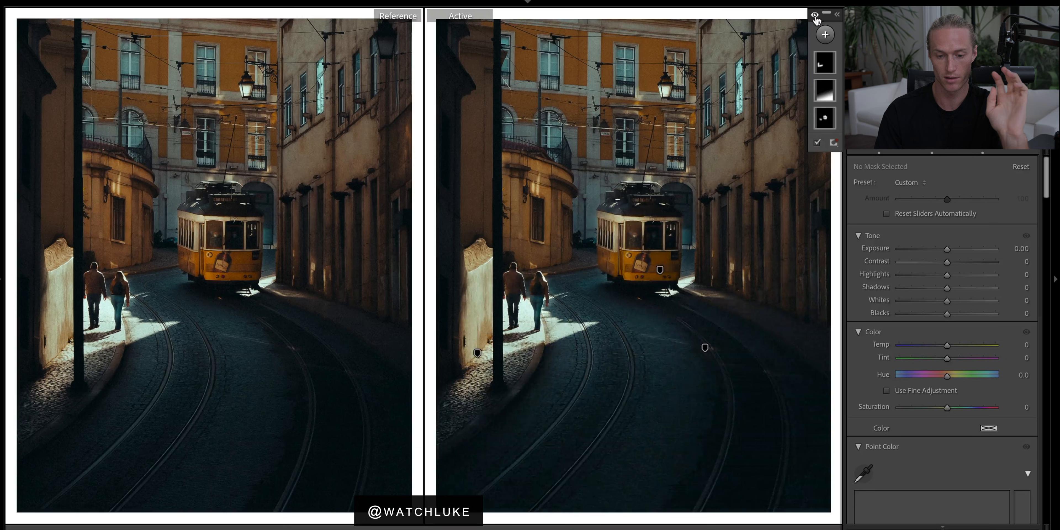
left_click(815, 16)
left_click(815, 16)
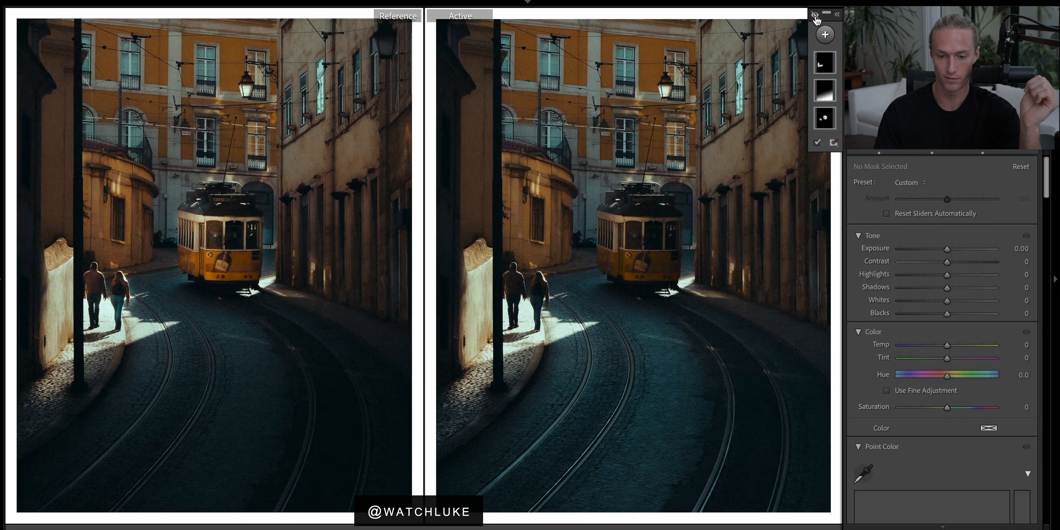
left_click(815, 16)
left_click(816, 16)
left_click(815, 15)
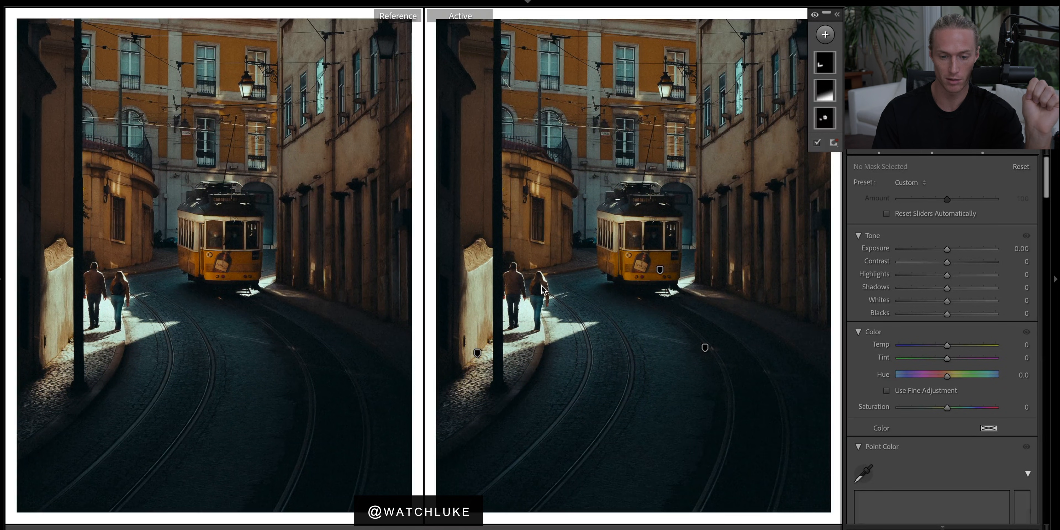
left_click(815, 16)
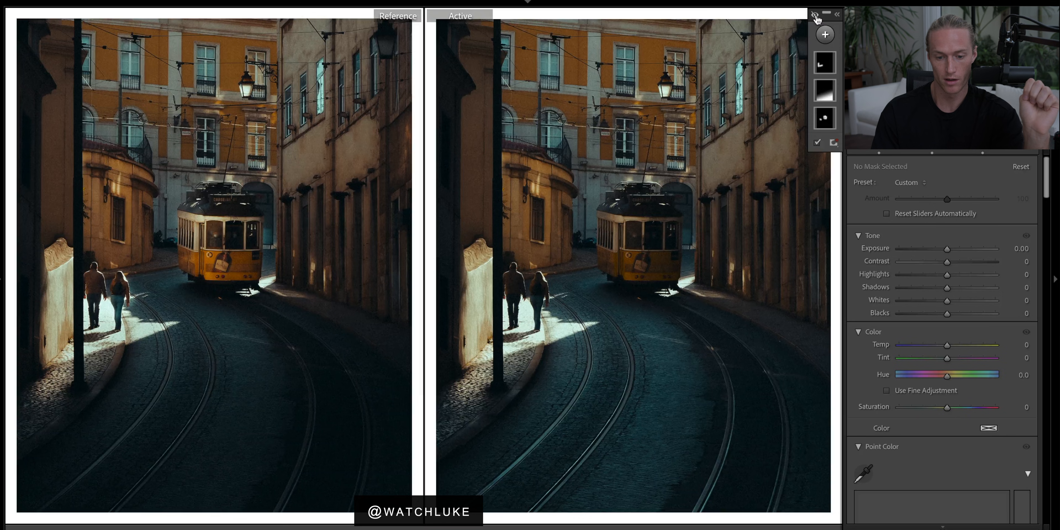
left_click(816, 16)
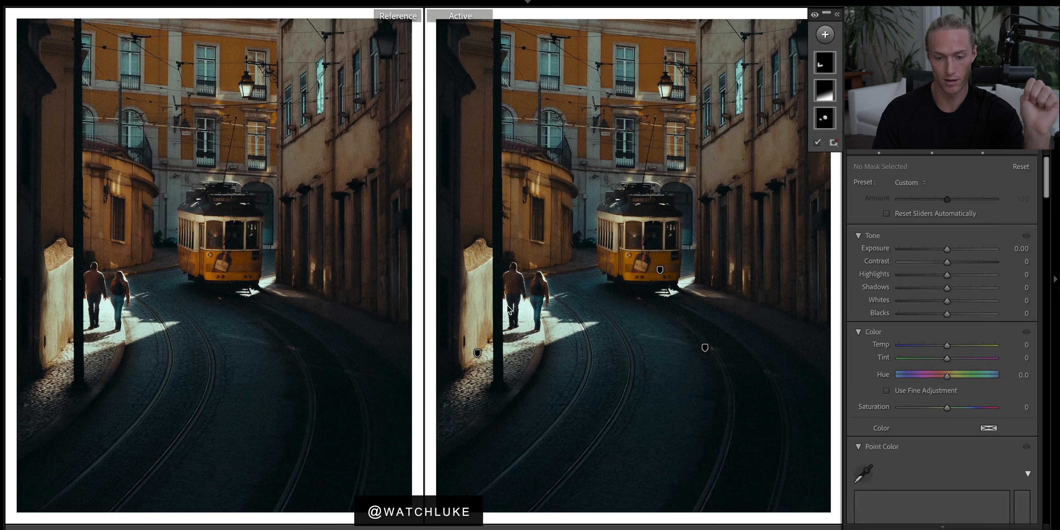
left_click(816, 16)
left_click(815, 16)
Try lowering the exposure of the brush mask on the road, and undo it.
left_click(706, 347)
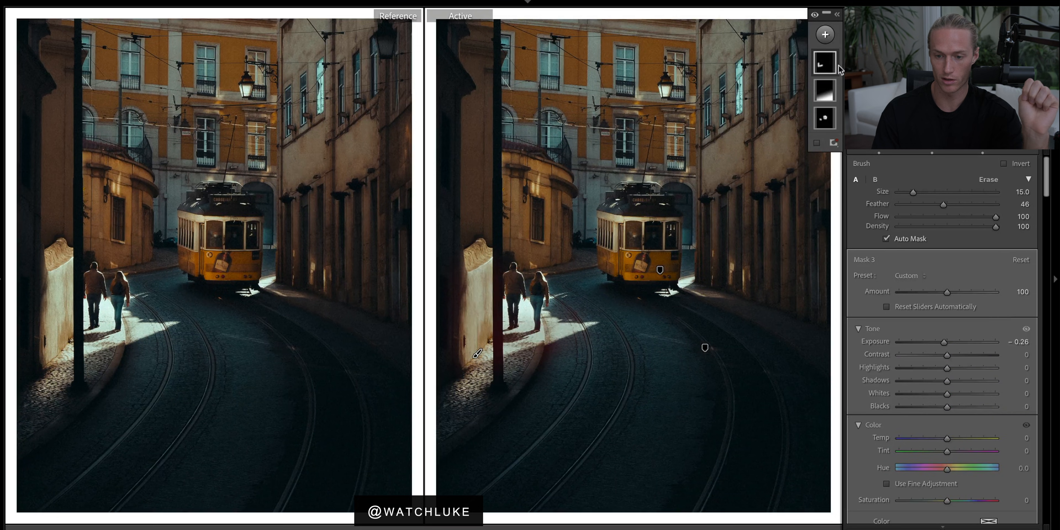
mouse_move(942, 348)
left_mouse_down()
mouse_move(956, 346)
mouse_move(900, 343)
left_mouse_up()
key("ctrl+z")
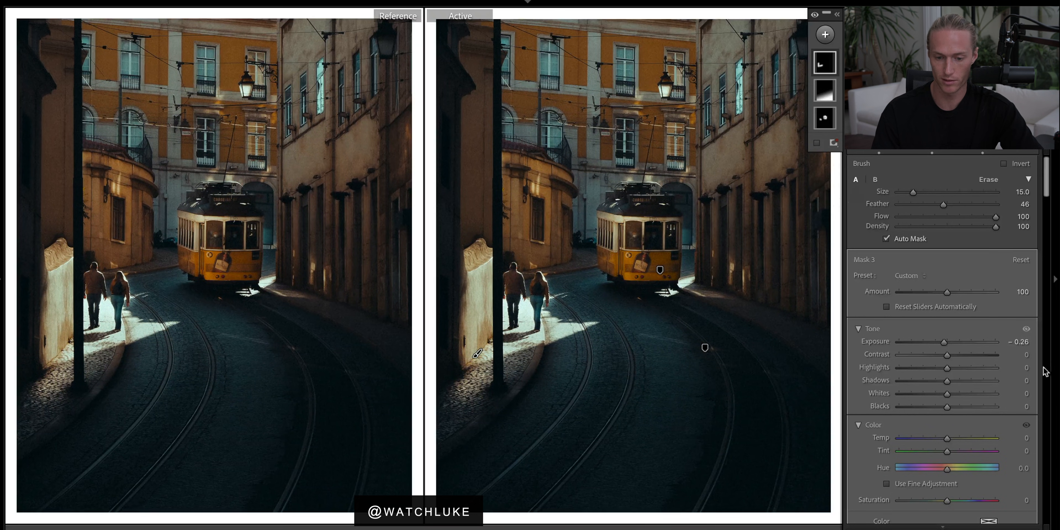
Try changing the linear gradient mask's exposure, contrast and shadows, undoing each change.
left_click(820, 94)
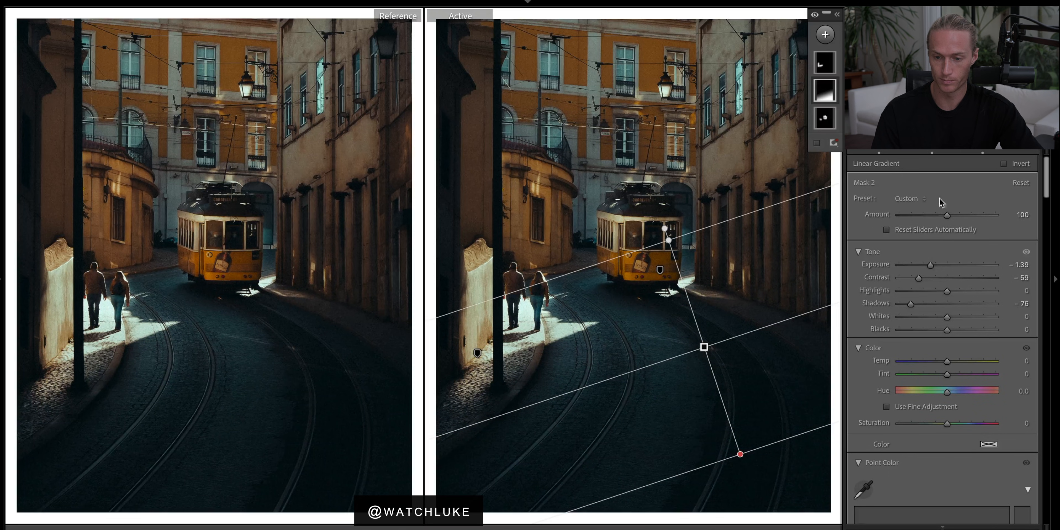
left_click_drag(930, 265, 953, 266)
key("ctrl+z")
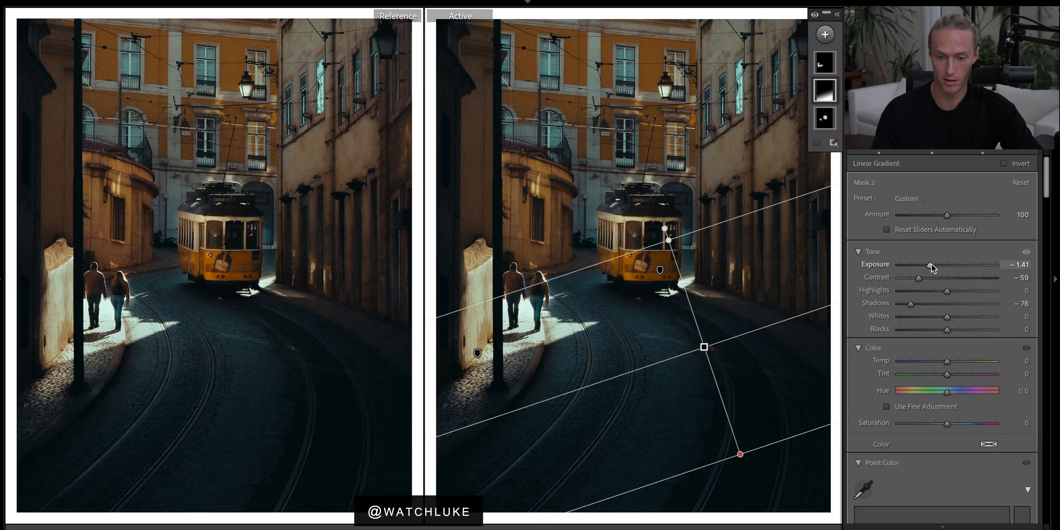
left_click_drag(921, 279, 892, 282)
key("ctrl+z")
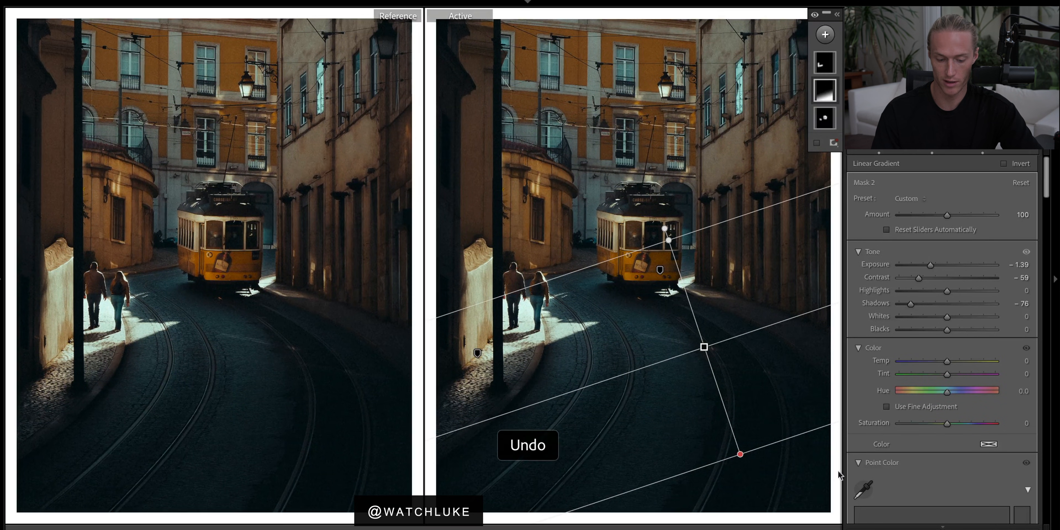
left_click_drag(913, 303, 867, 308)
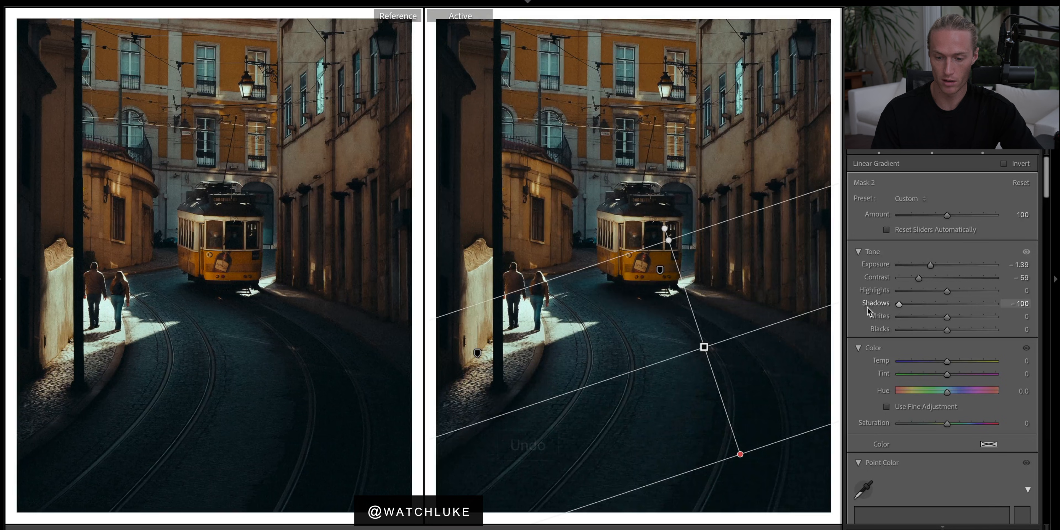
key("ctrl+z")
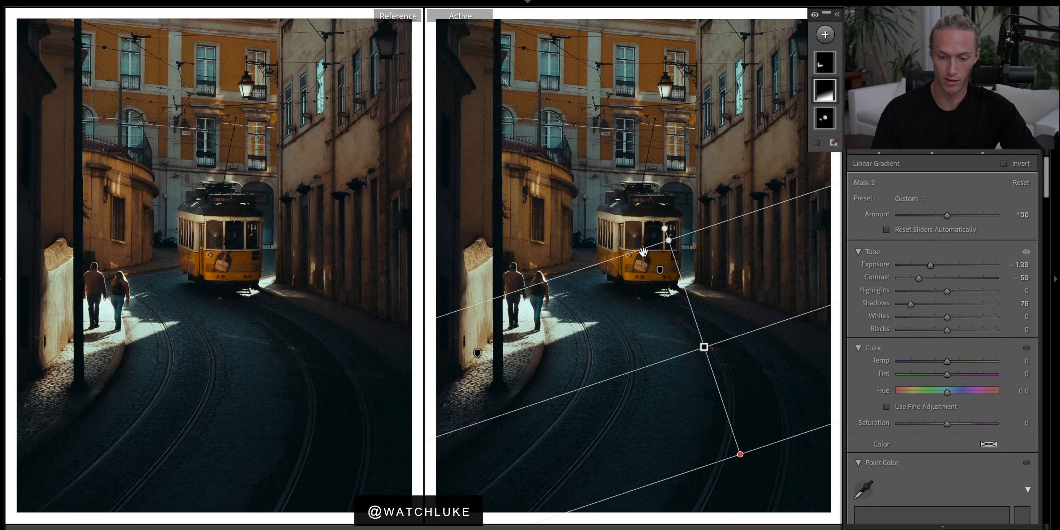
Try raising the exposure of the brush mask on the tram, and undo it.
left_click(660, 269)
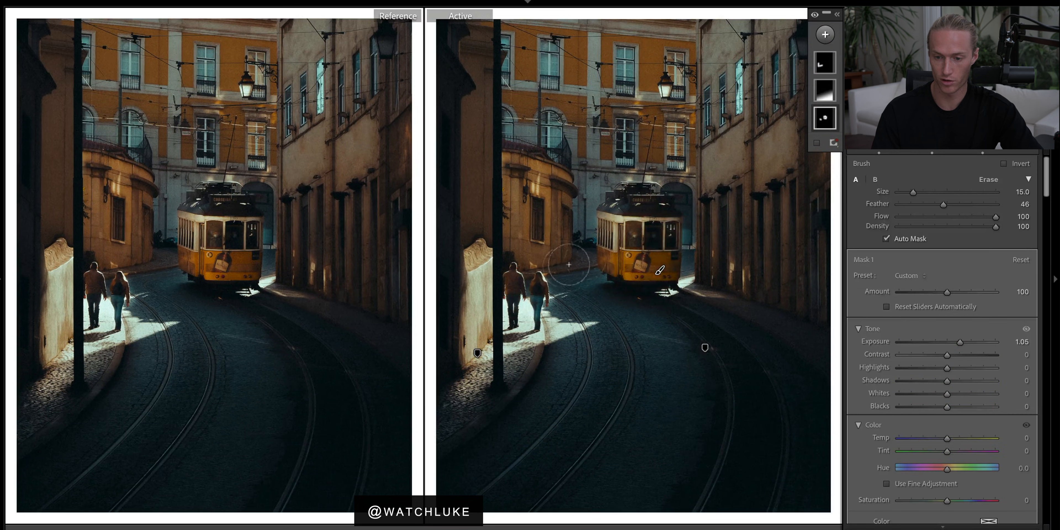
mouse_move(960, 343)
left_mouse_down()
mouse_move(932, 344)
mouse_move(967, 342)
left_mouse_up()
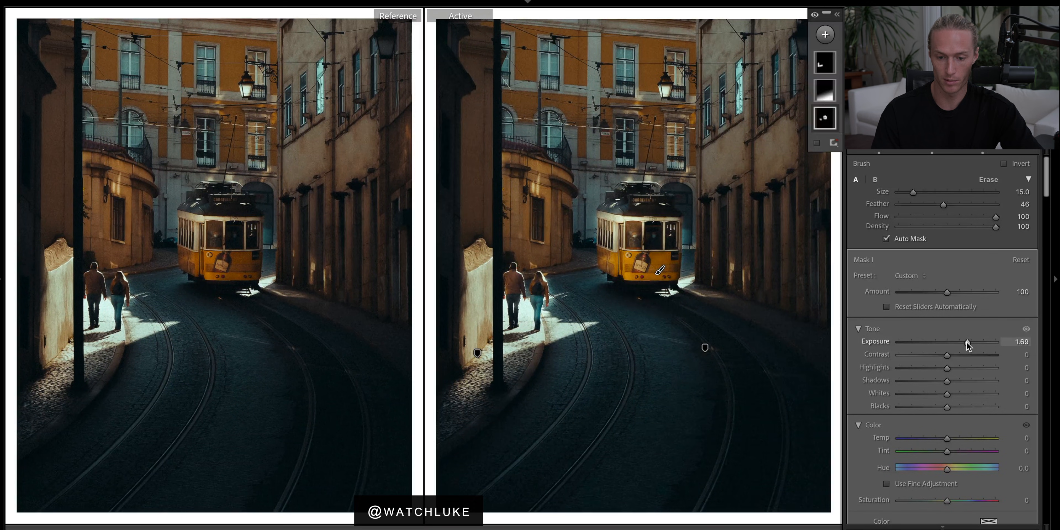
key("ctrl+z")
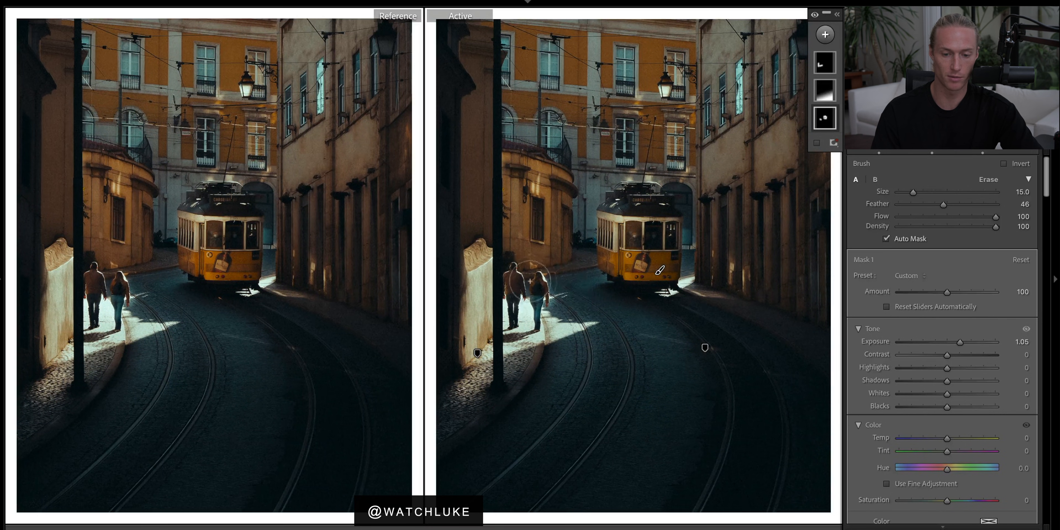
scroll(929, 400, "down", 3)
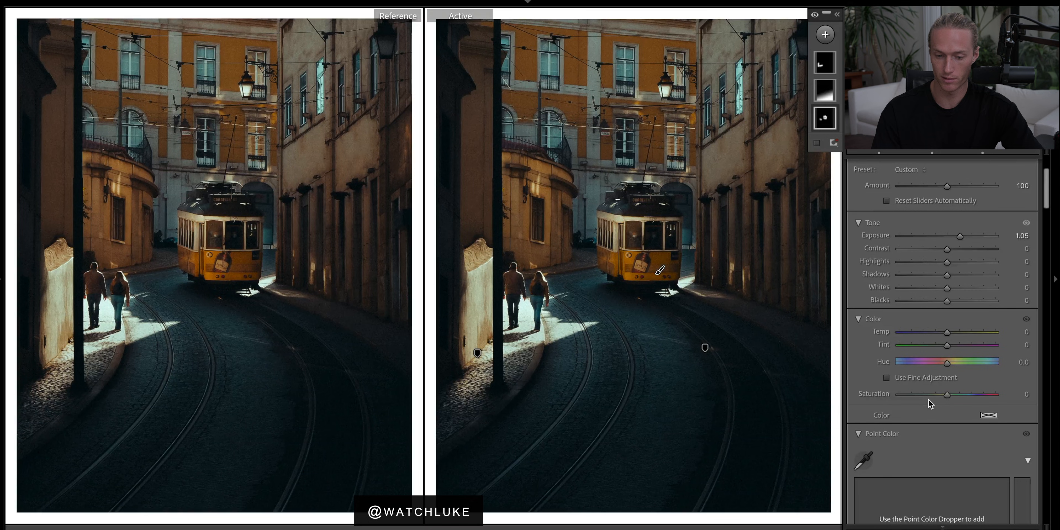
scroll(929, 400, "down", 2)
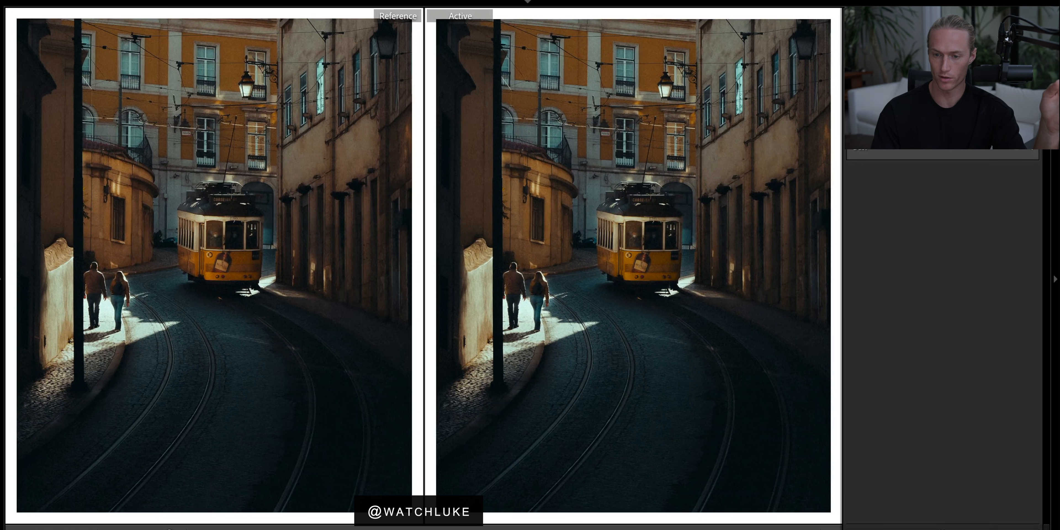
left_click(1021, 83)
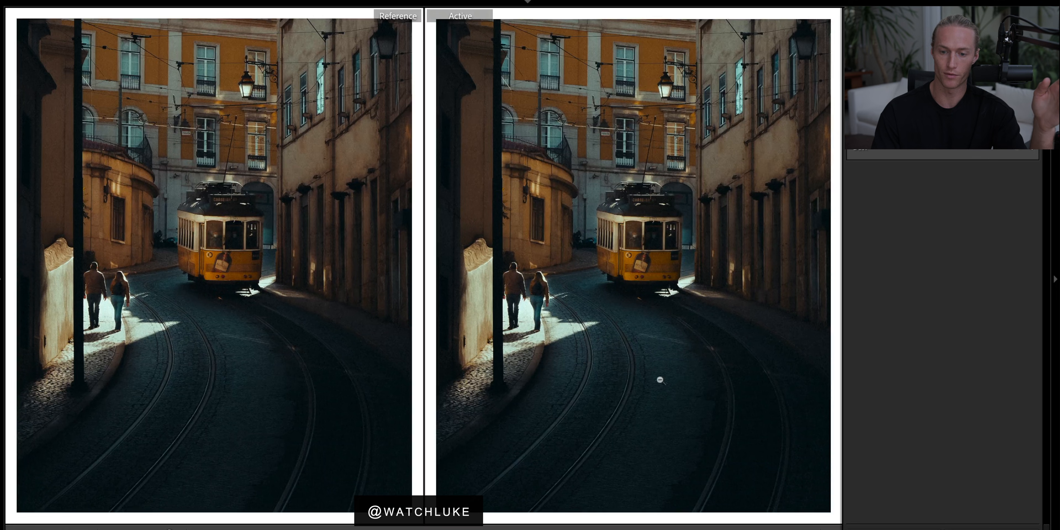
left_click(1021, 82)
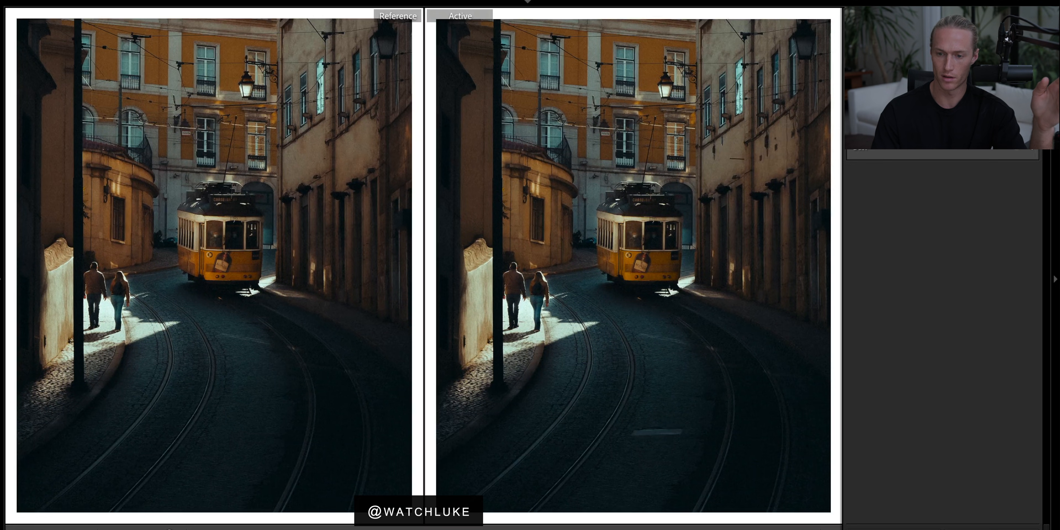
left_click(1021, 82)
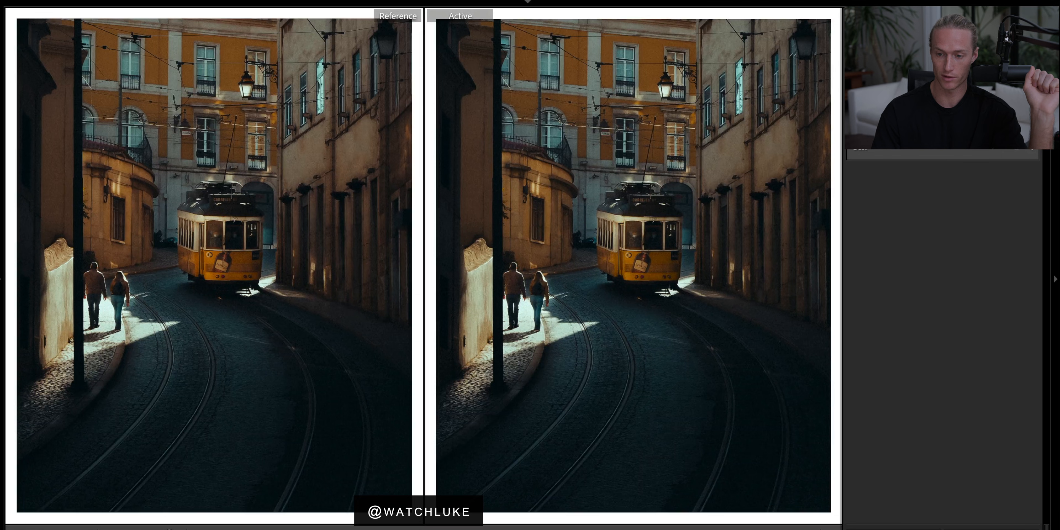
Open the spot removal tool to review the existing healing spots, then close the selection.
key("q")
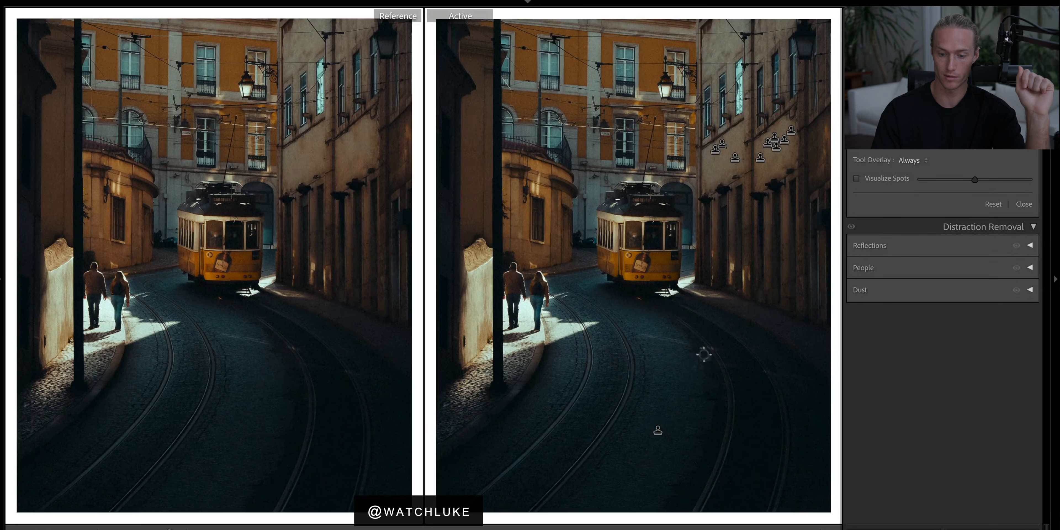
left_click(641, 299)
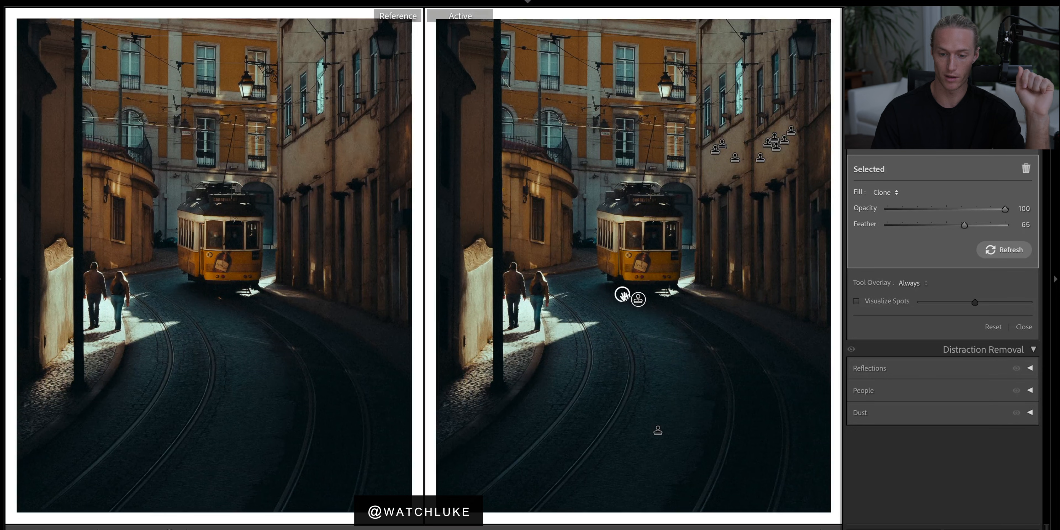
key("Escape")
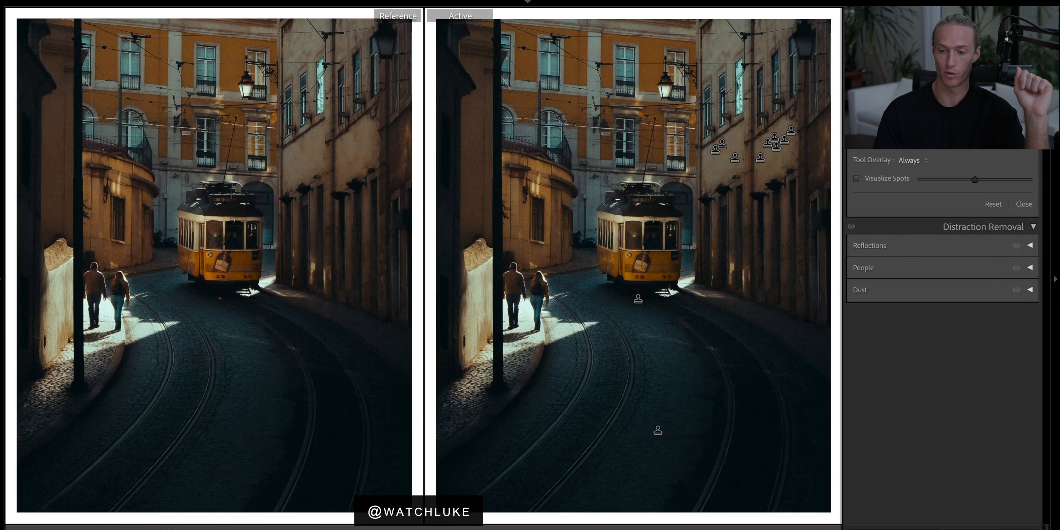
Compare the edit with the unedited original by resetting all settings and undoing the reset repeatedly.
key("k")
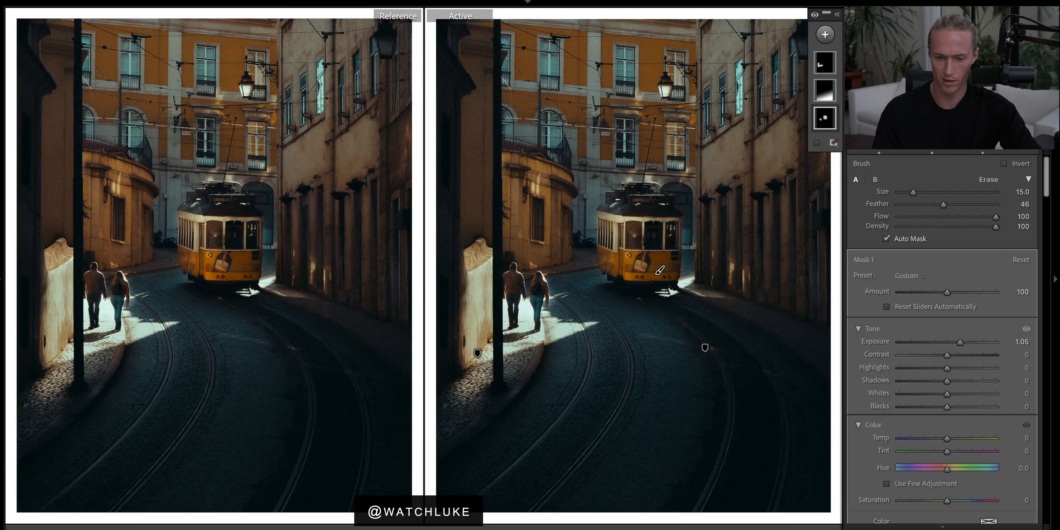
key("k")
key("ctrl+shift+r")
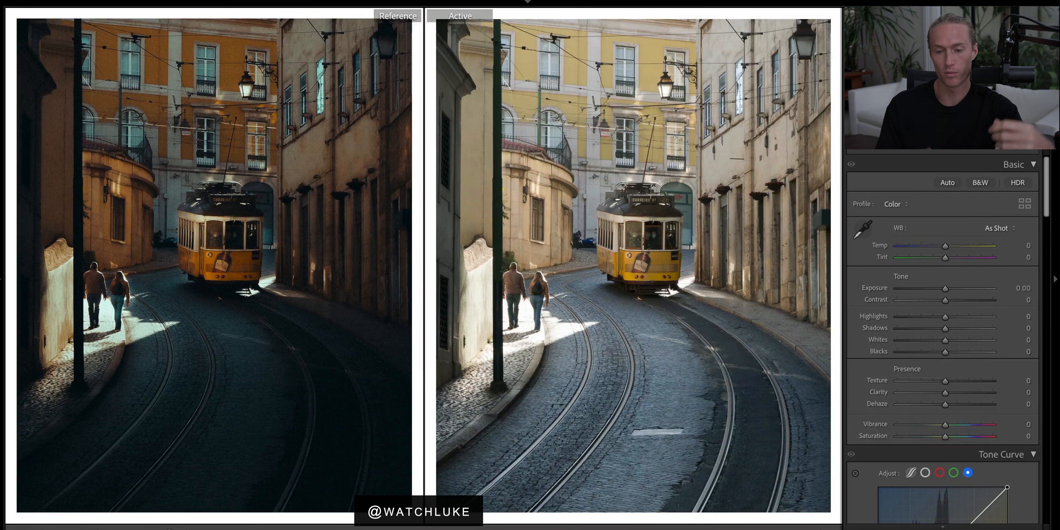
key("ctrl+z")
key("ctrl+shift+r")
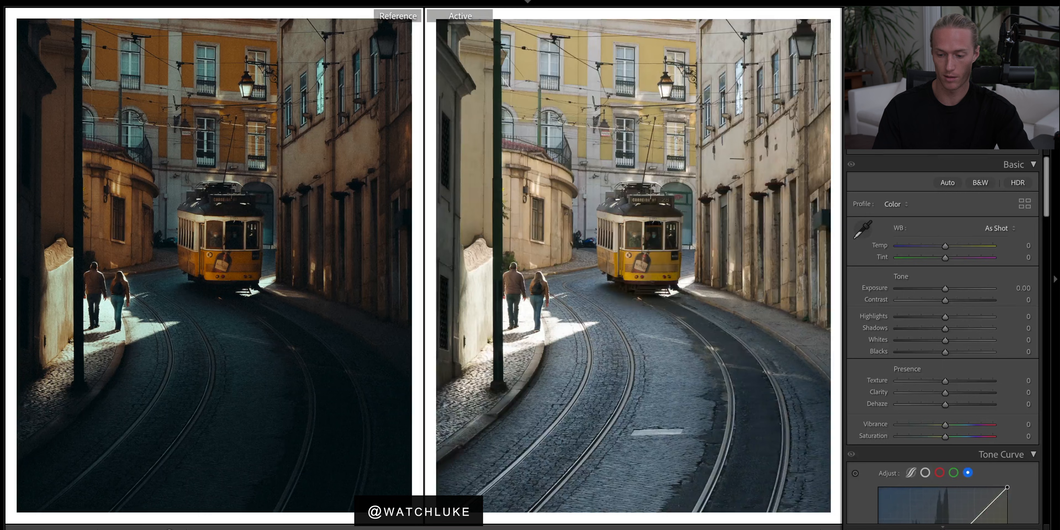
key("ctrl+z")
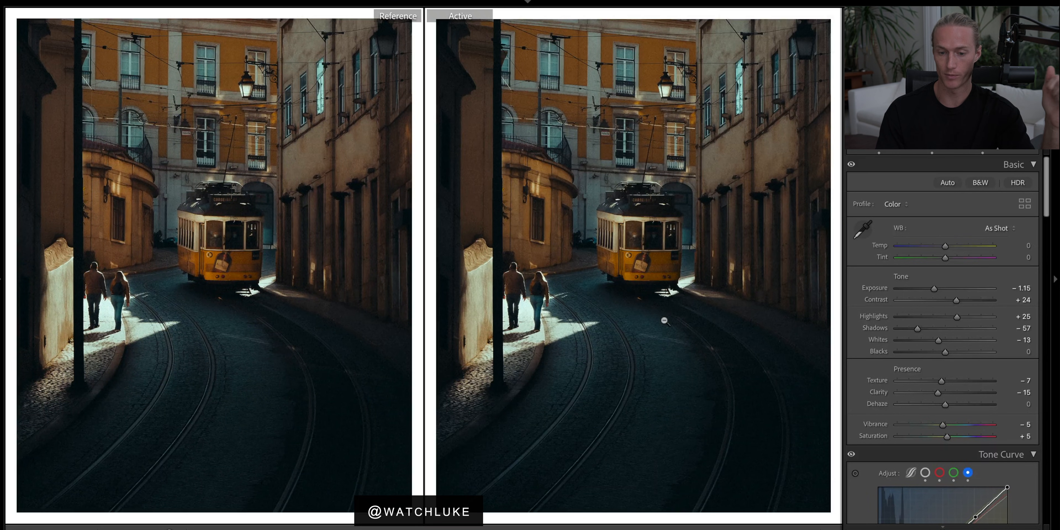
key("ctrl+shift+r")
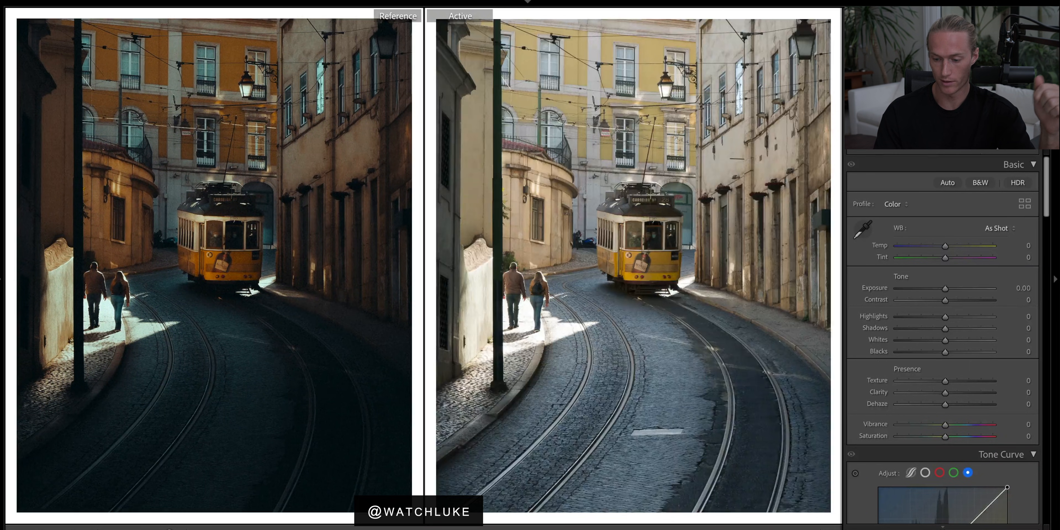
key("ctrl+z")
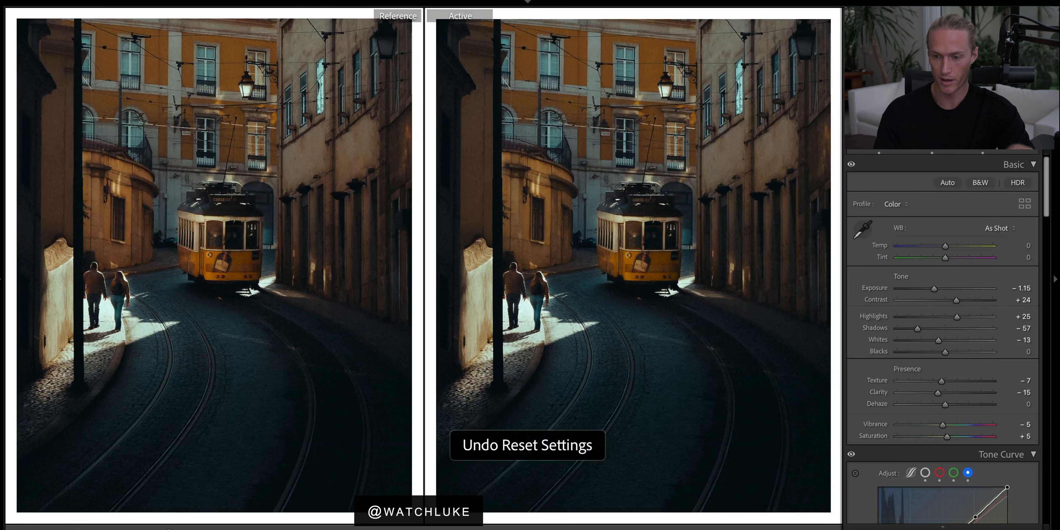